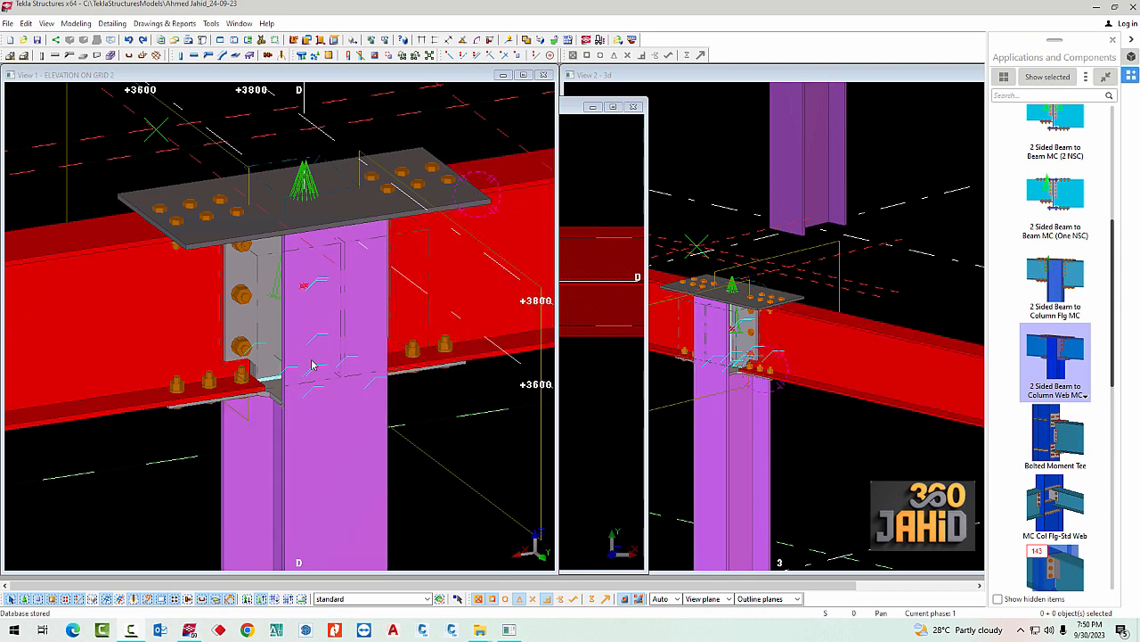
Examine the two-sided beam-to-column web moment connection at grid 2/D from several angles, including from below
middle_click_drag(373, 367, 302, 229, "ctrl")
middle_click_drag(433, 274, 352, 278, "ctrl")
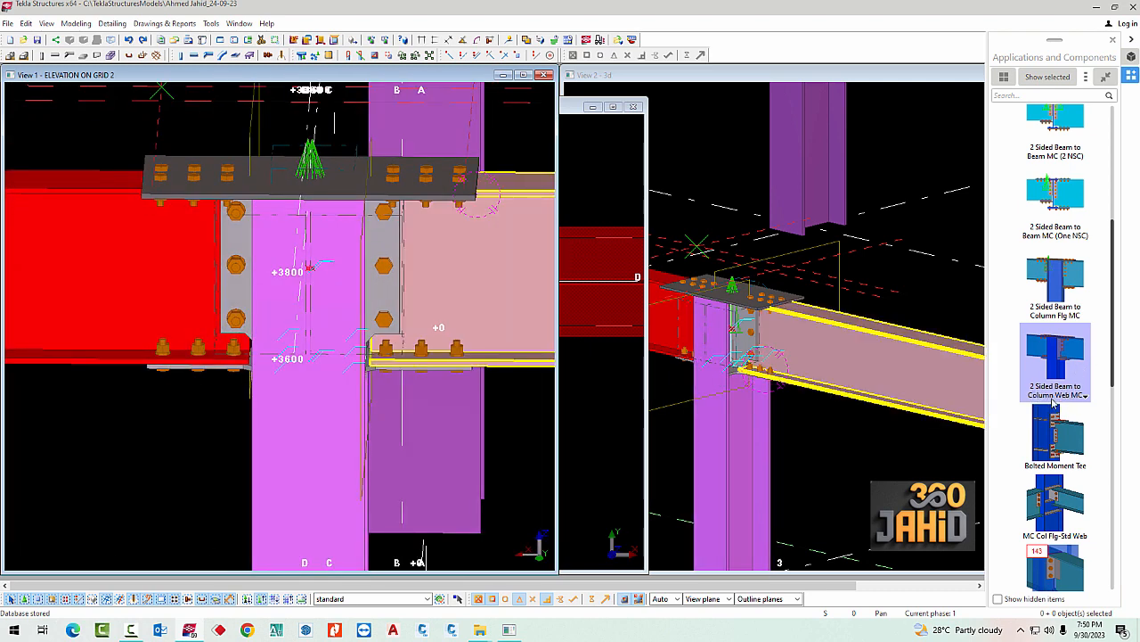
mouse_move(437, 361)
middle_mouse_down("ctrl")
mouse_move(333, 377)
mouse_move(427, 341)
middle_mouse_up("ctrl")
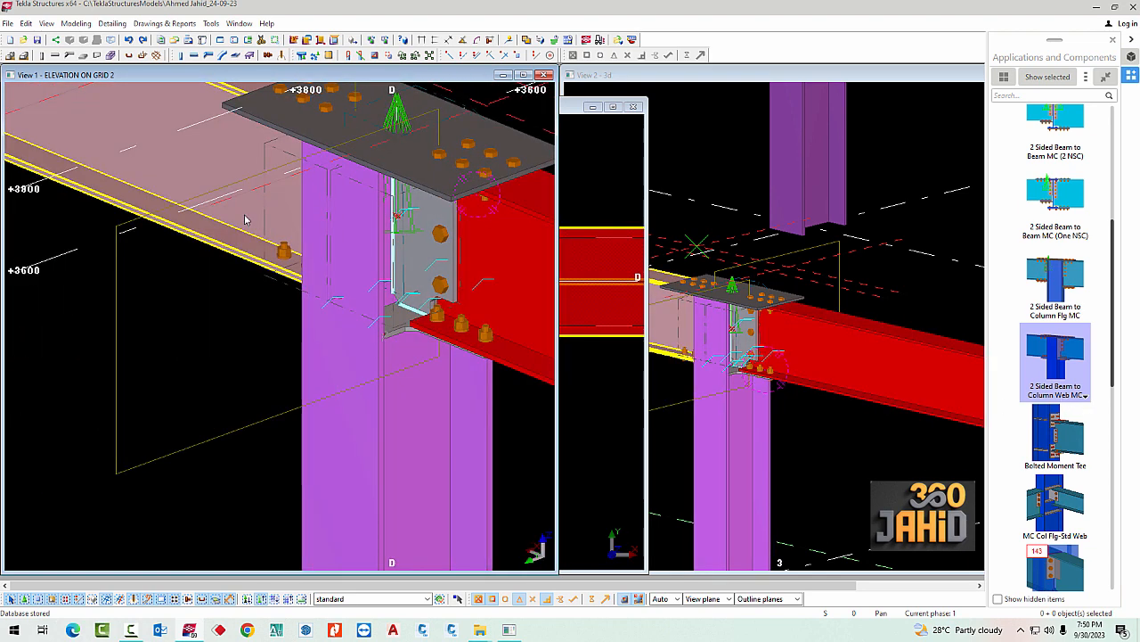
scroll(244, 230, "down", 2)
middle_click_drag(307, 343, 379, 319, "ctrl")
left_click(358, 248)
middle_click_drag(367, 242, 358, 248)
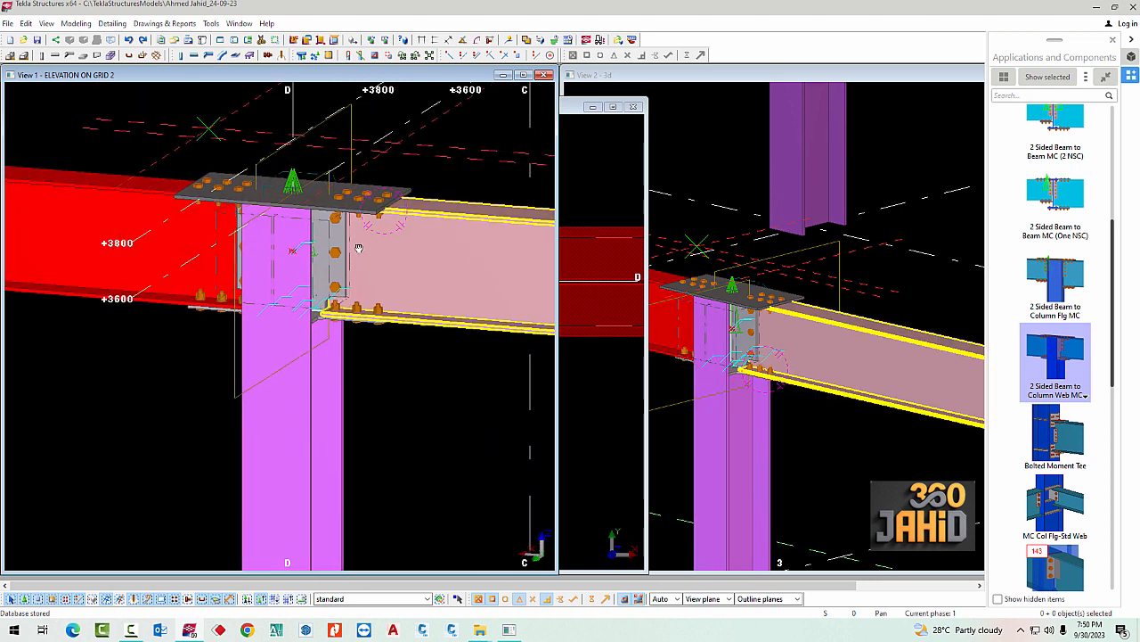
left_click(449, 346)
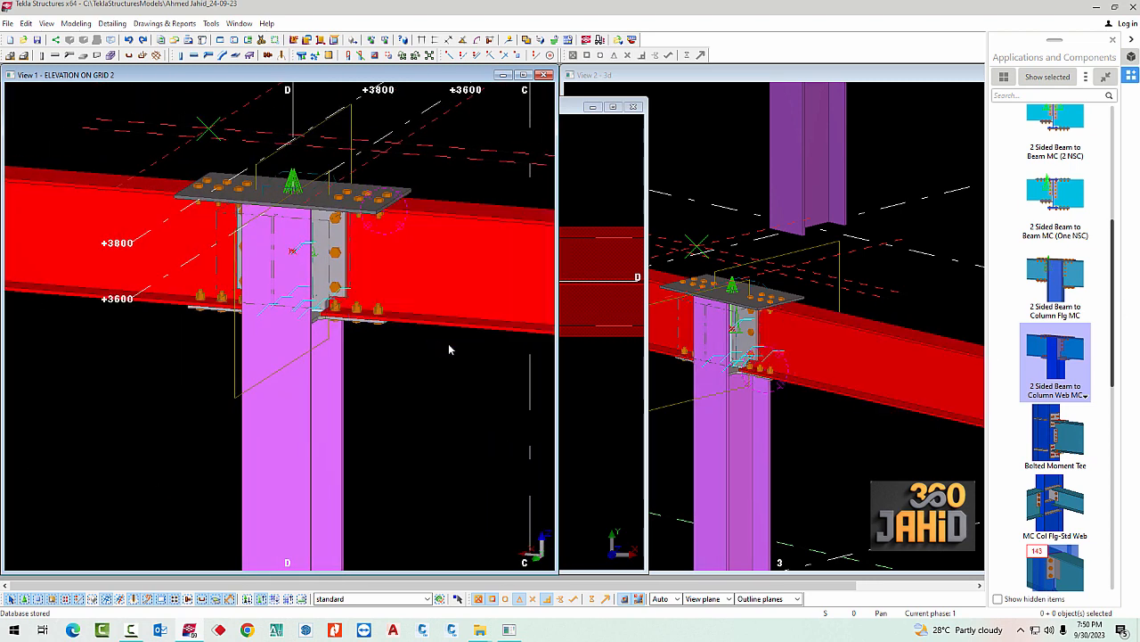
middle_click_drag(446, 267, 405, 218, "ctrl")
left_click(405, 218)
scroll(356, 332, "up", 2)
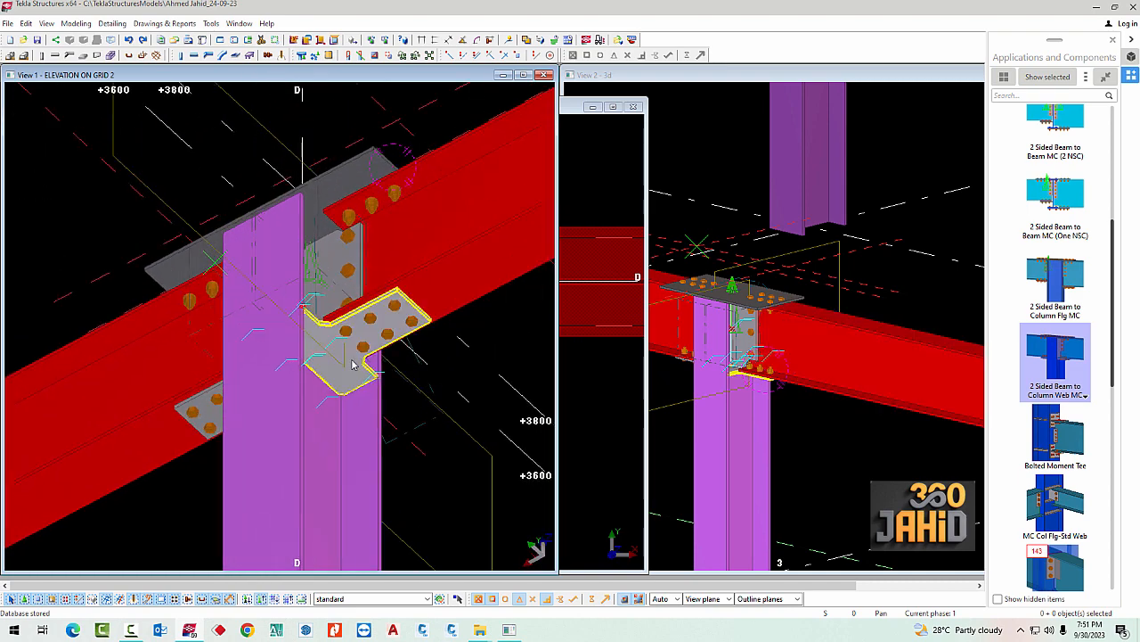
Inspect the shaped plates under both beams' bottom flanges and the rectangular cover plate above the column
left_click(352, 361)
middle_click_drag(330, 381, 508, 396, "ctrl")
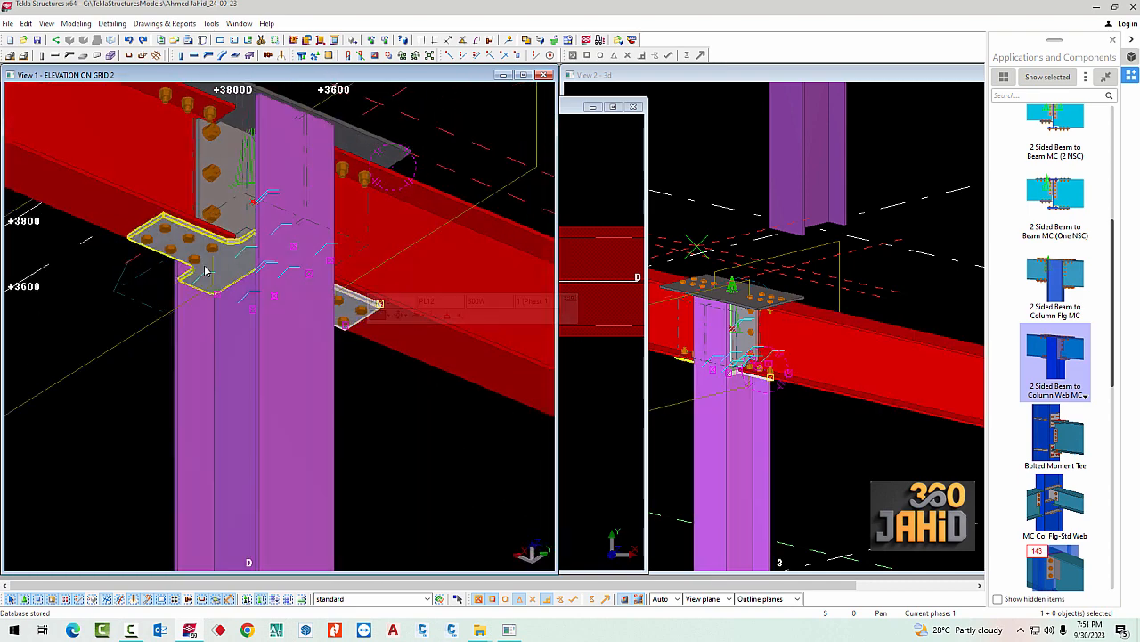
scroll(206, 268, "up", 2)
left_click(235, 267, "ctrl")
scroll(280, 285, "down", 3)
middle_click_drag(406, 333, 322, 326, "ctrl")
scroll(356, 214, "up", 3)
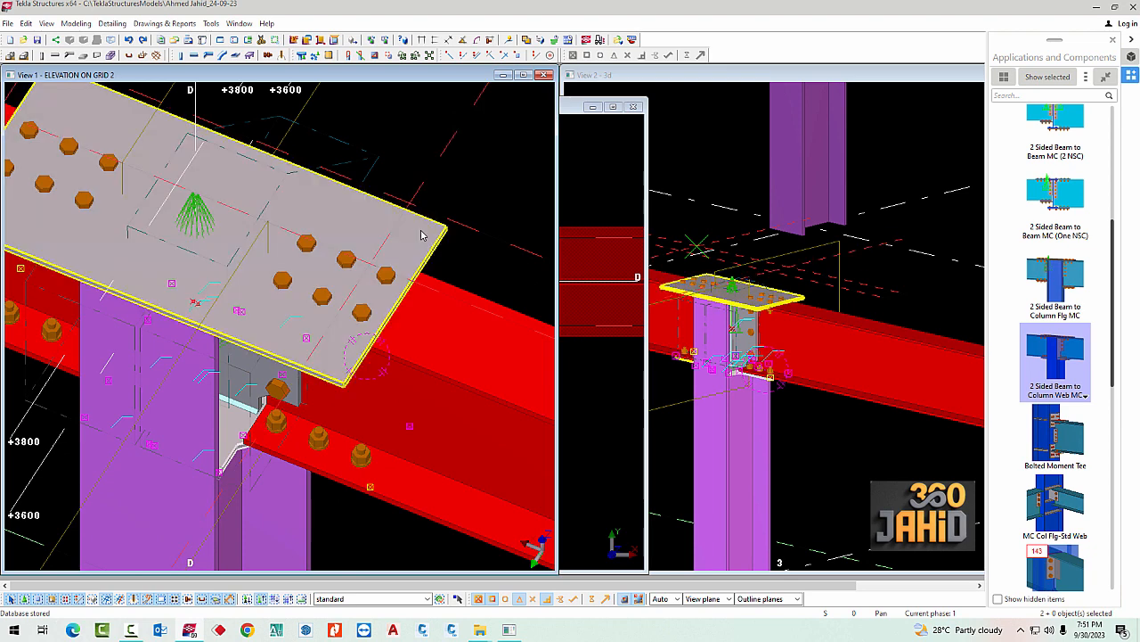
left_click(430, 235)
middle_click_drag(431, 234, 400, 309, "ctrl")
scroll(399, 309, "up", 3)
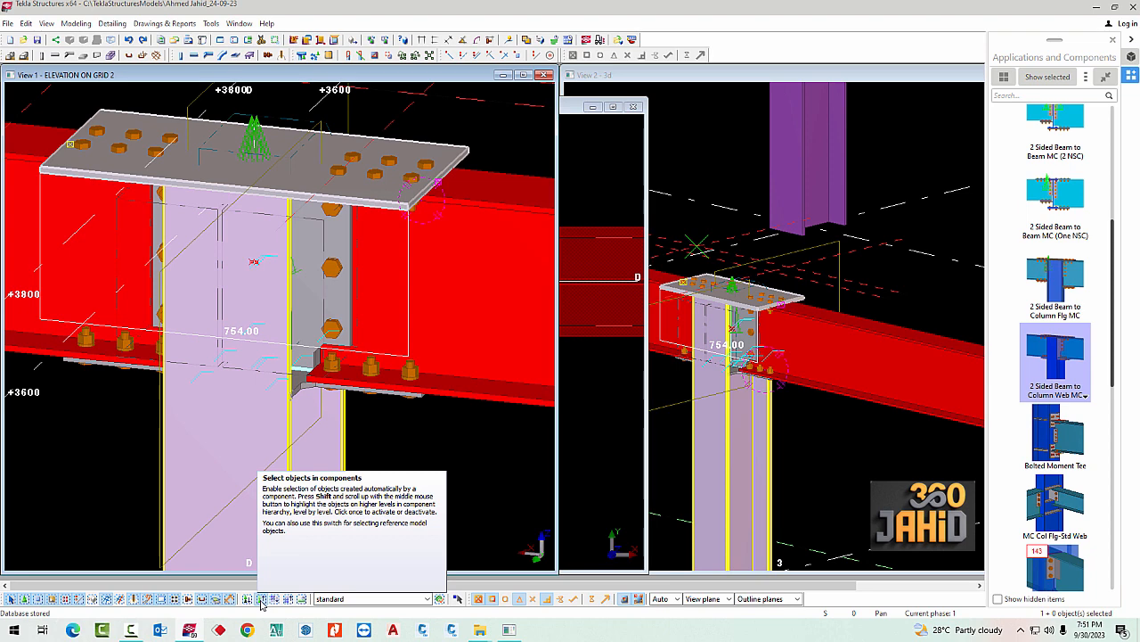
Copy the two shaped bottom flange plates linearly with dX 0, dY 0, dZ 500 and one copy
scroll(351, 412, "up", 3)
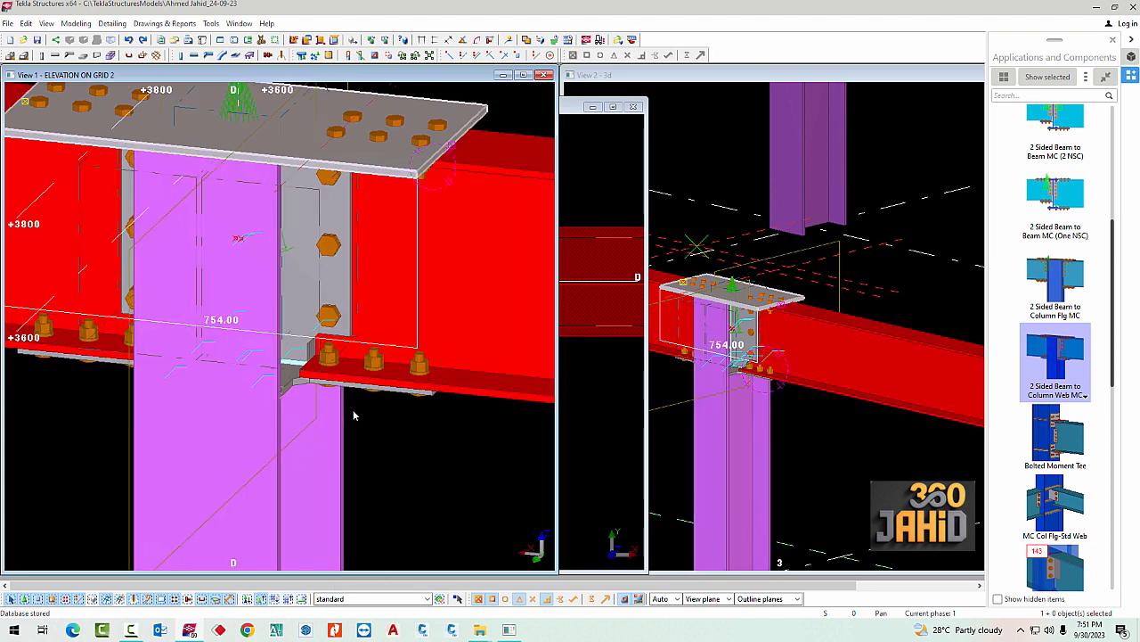
scroll(349, 392, "down", 5)
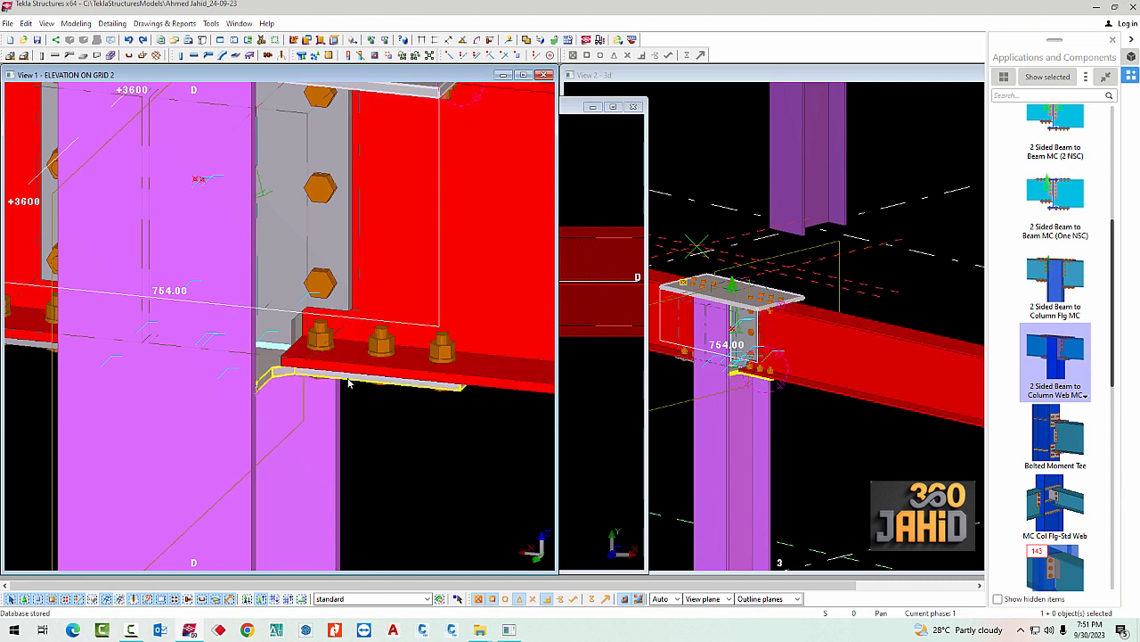
middle_click_drag(359, 415, 239, 442, "ctrl")
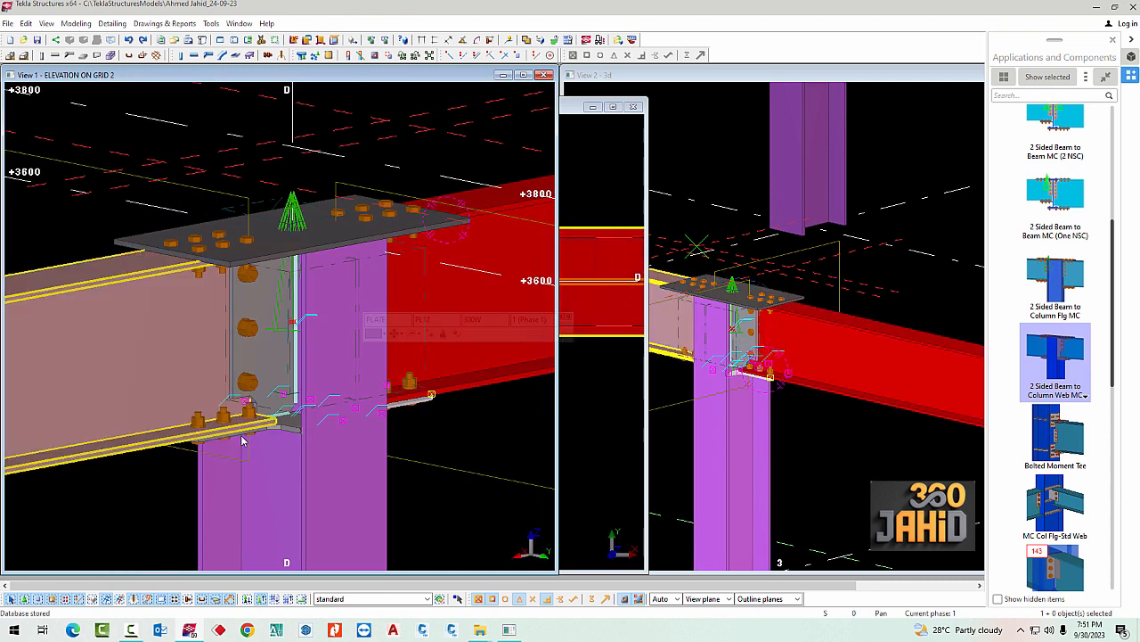
left_click(241, 439, "ctrl")
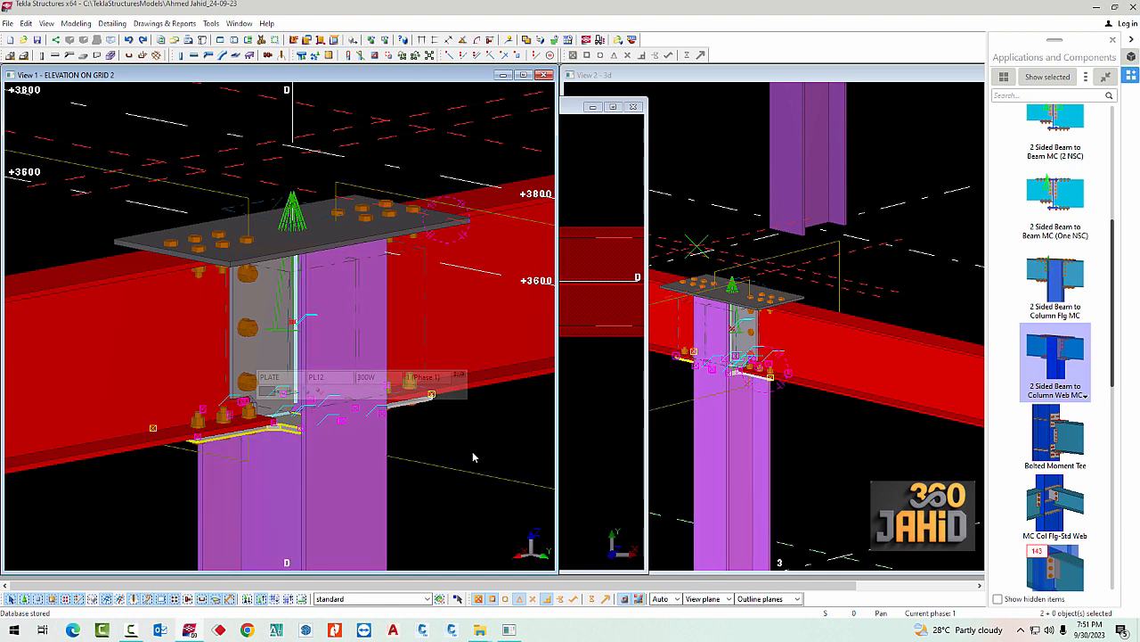
right_click(400, 408)
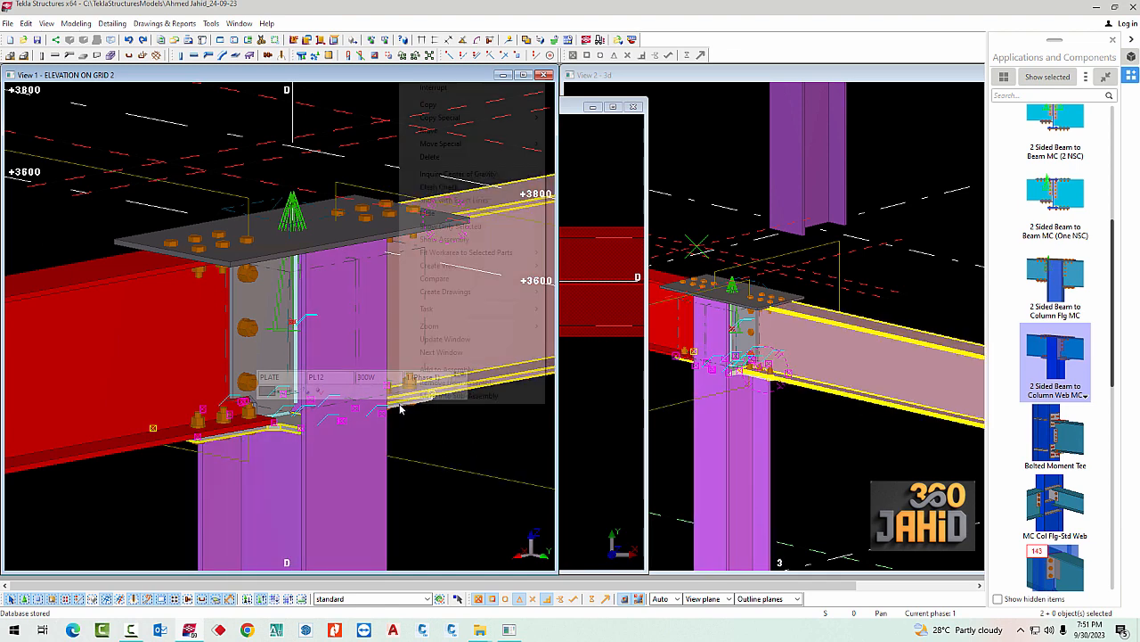
mouse_move(510, 118)
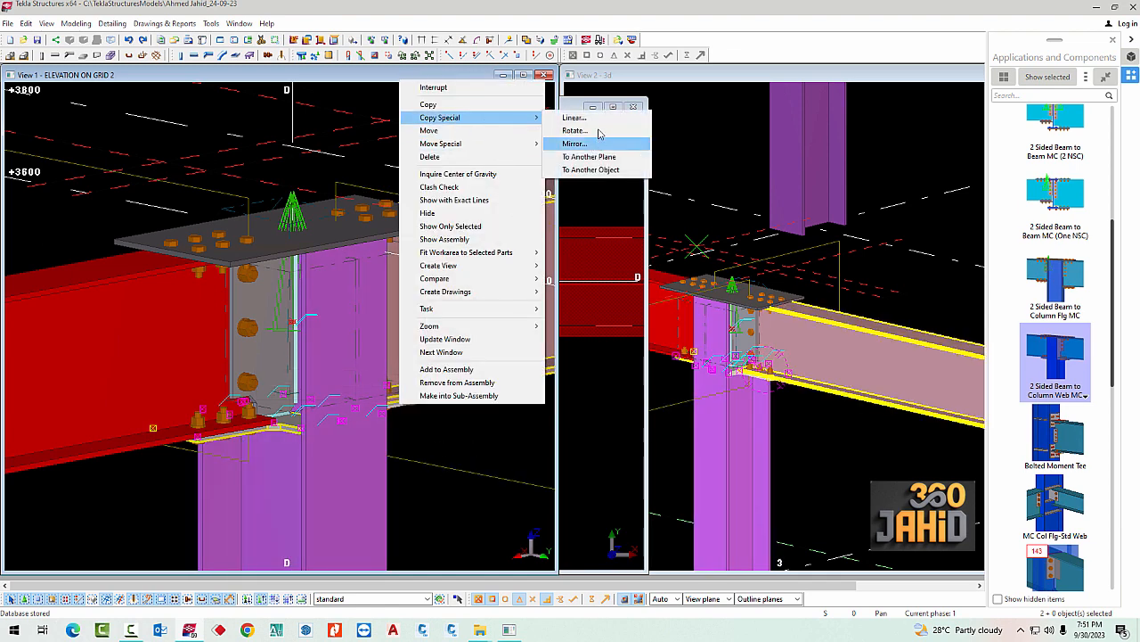
left_click(574, 118)
double_click(134, 148)
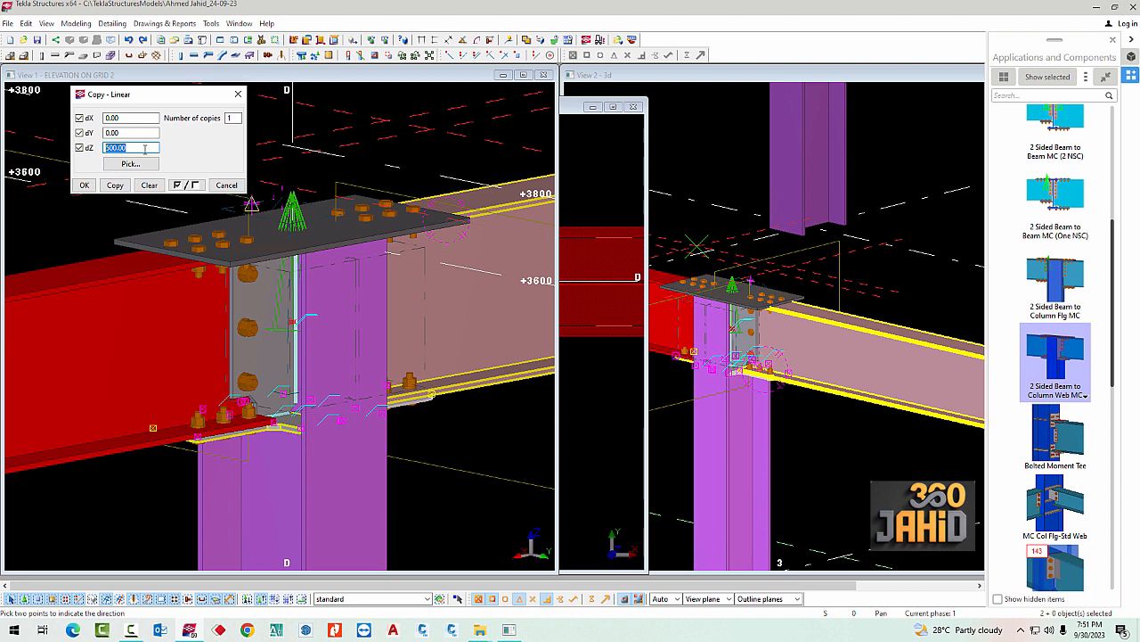
left_click(112, 189)
middle_click_drag(433, 238, 392, 353, "ctrl")
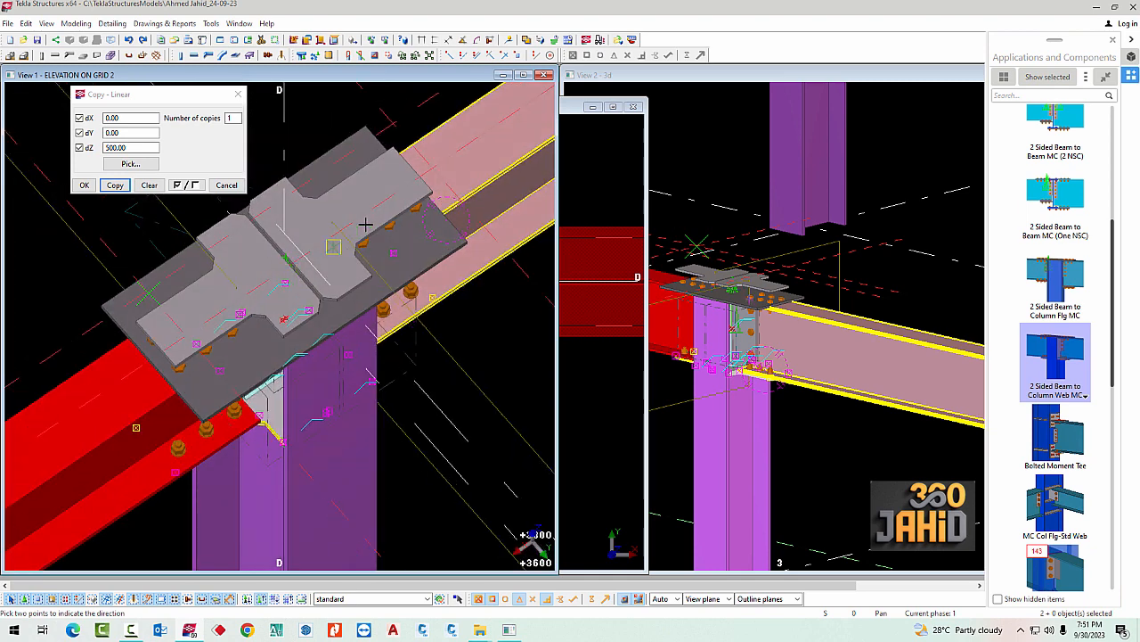
left_click(84, 186)
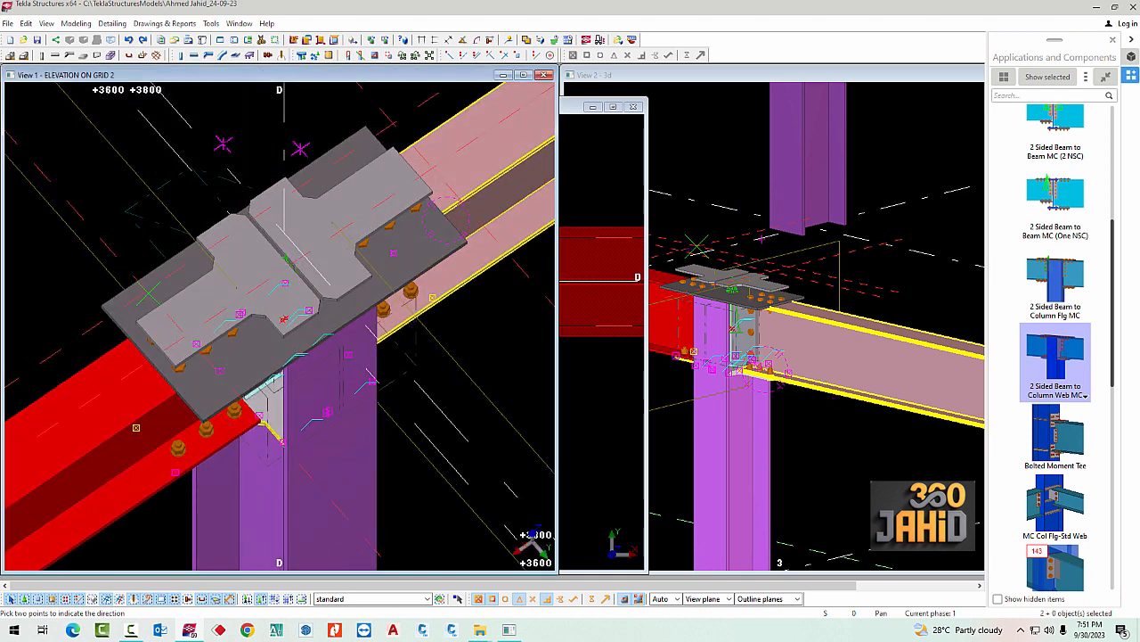
Close the PLAN AT EL. +3800 view and reopen it from the named views
left_click(569, 110)
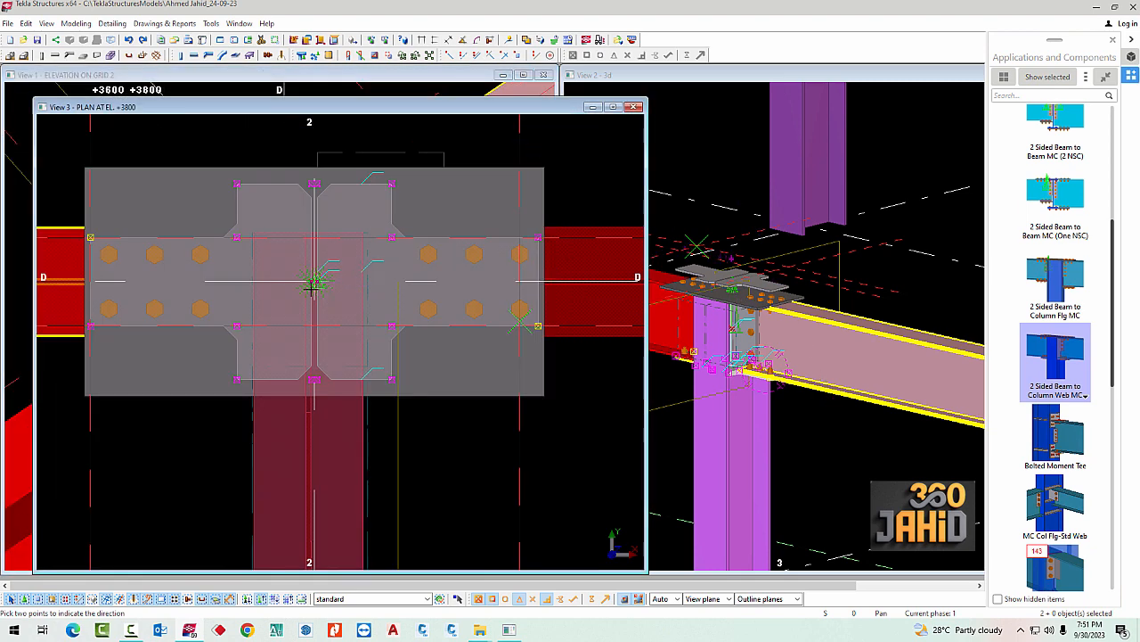
left_click(633, 107)
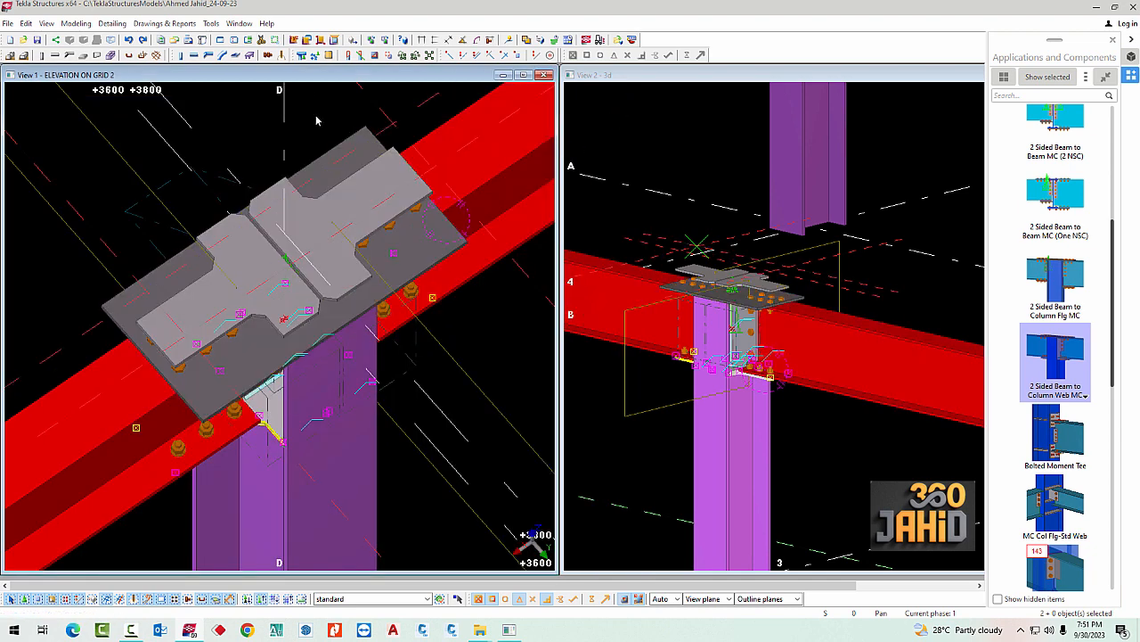
key("ctrl+o")
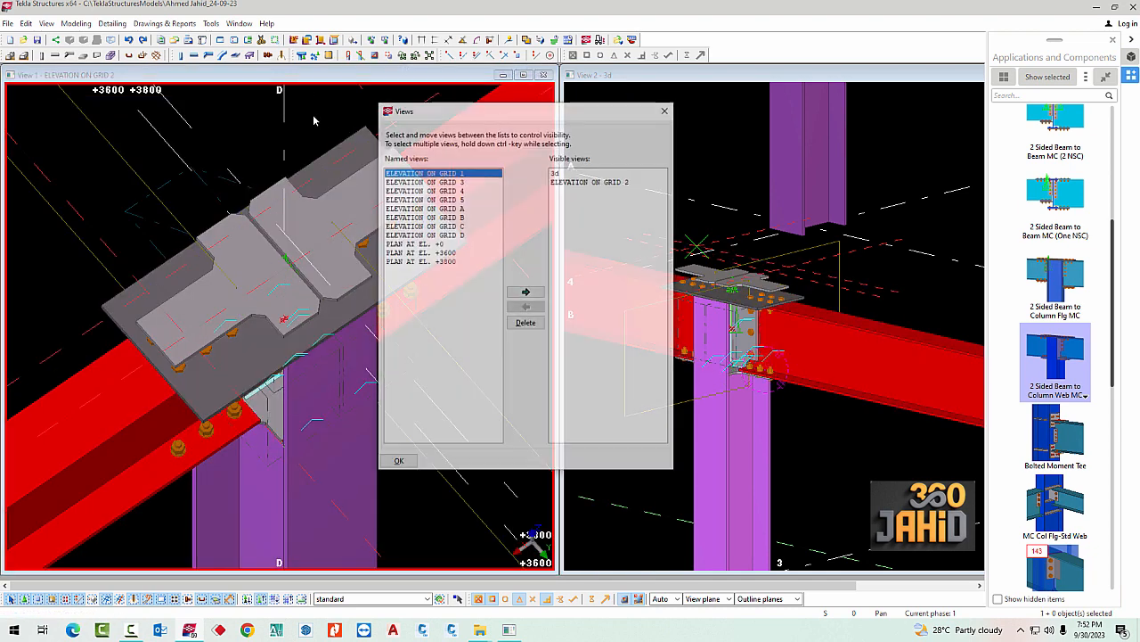
left_click(445, 262)
left_click(526, 293)
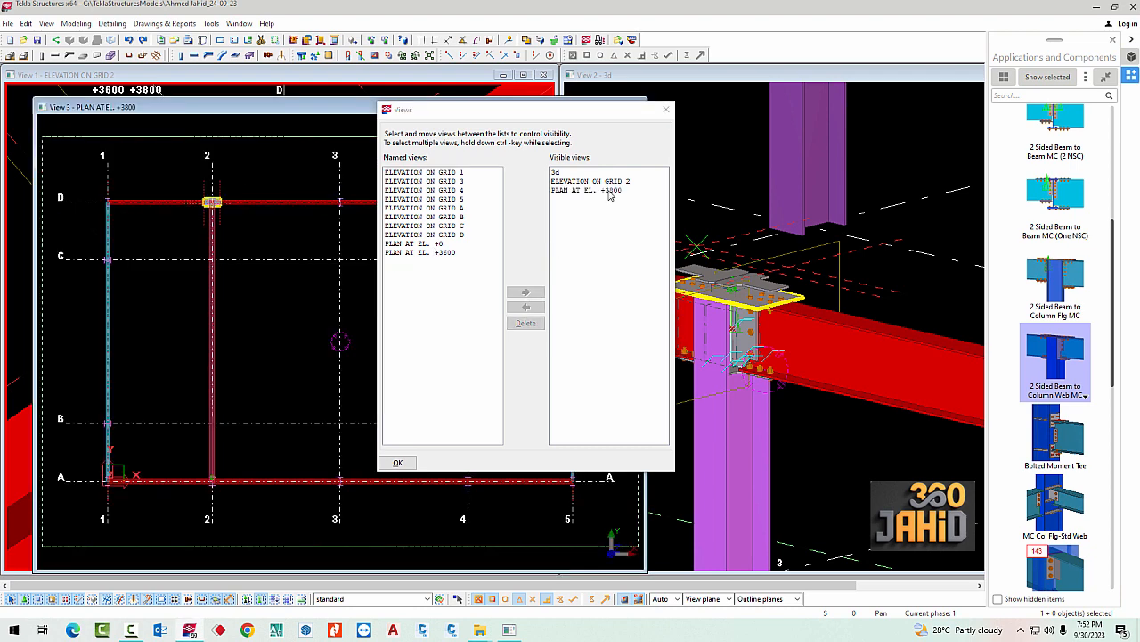
left_click(665, 109)
Compare the outlines of the two copied plates with the rectangular cover plate at grid 2/D in the plan view
scroll(211, 198, "up", 8)
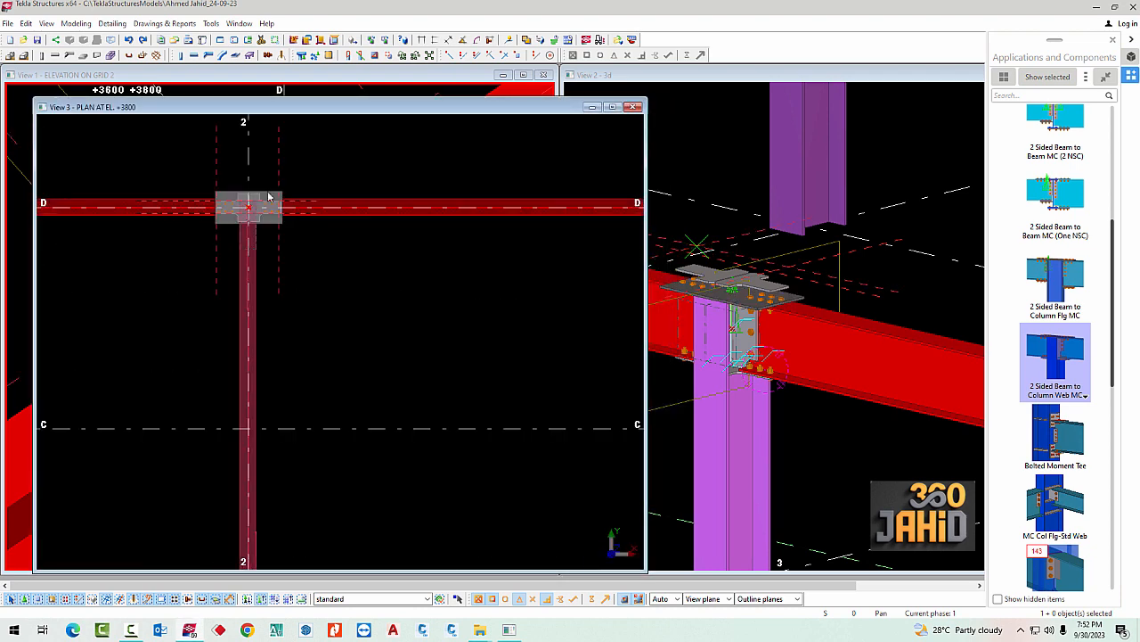
left_click(437, 321)
scroll(437, 320, "up", 2)
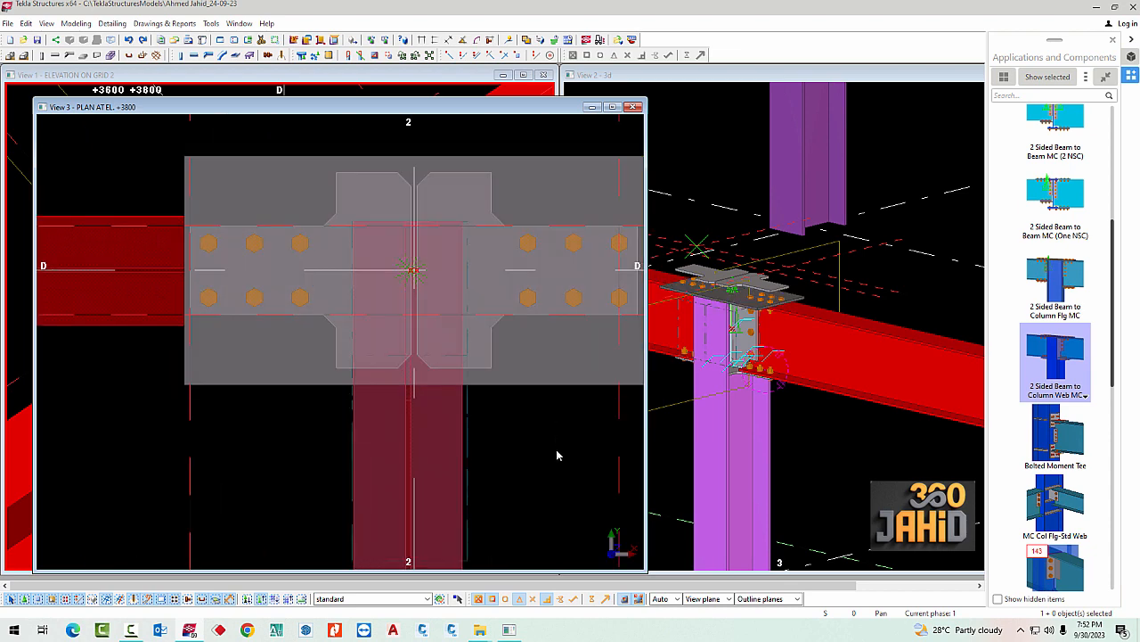
middle_click_drag(420, 285, 281, 285)
left_click(353, 367)
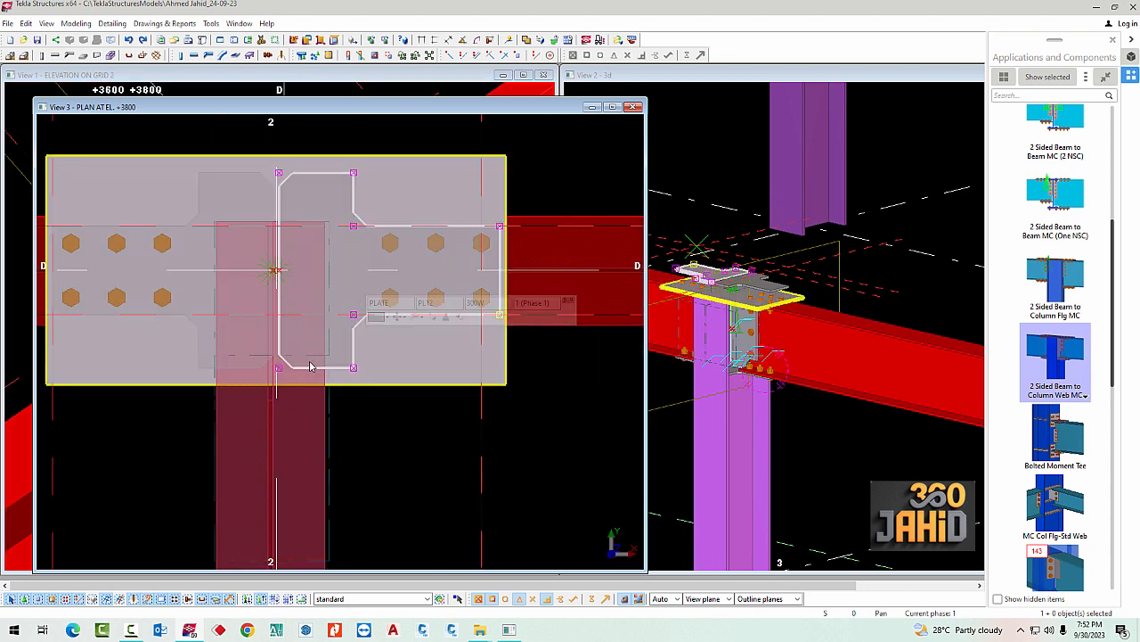
left_click(762, 290)
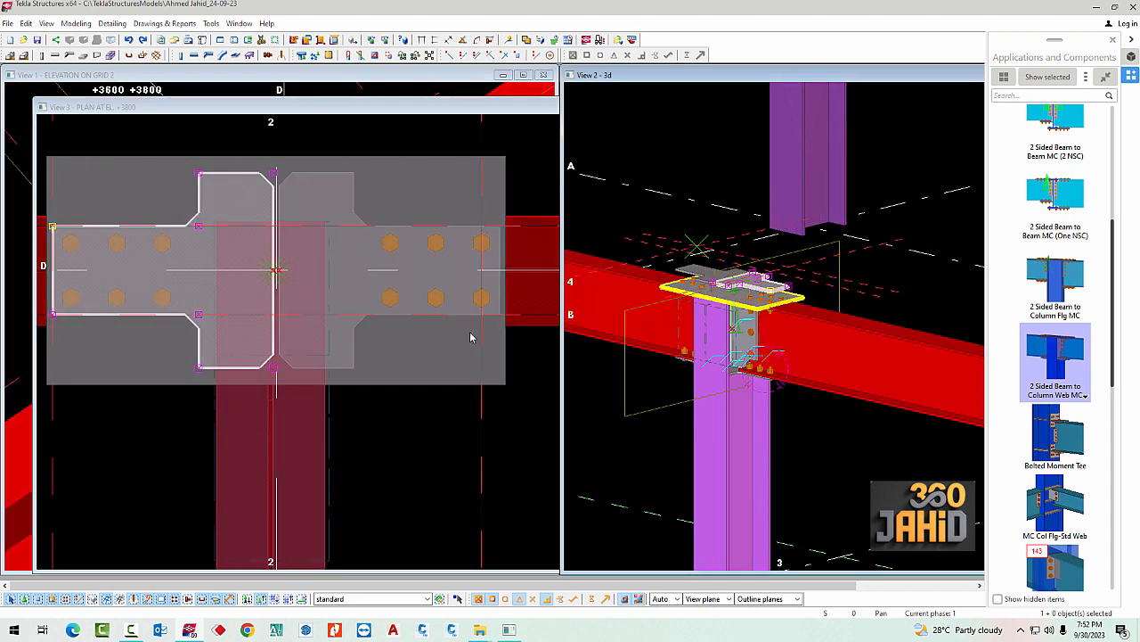
left_click(432, 388)
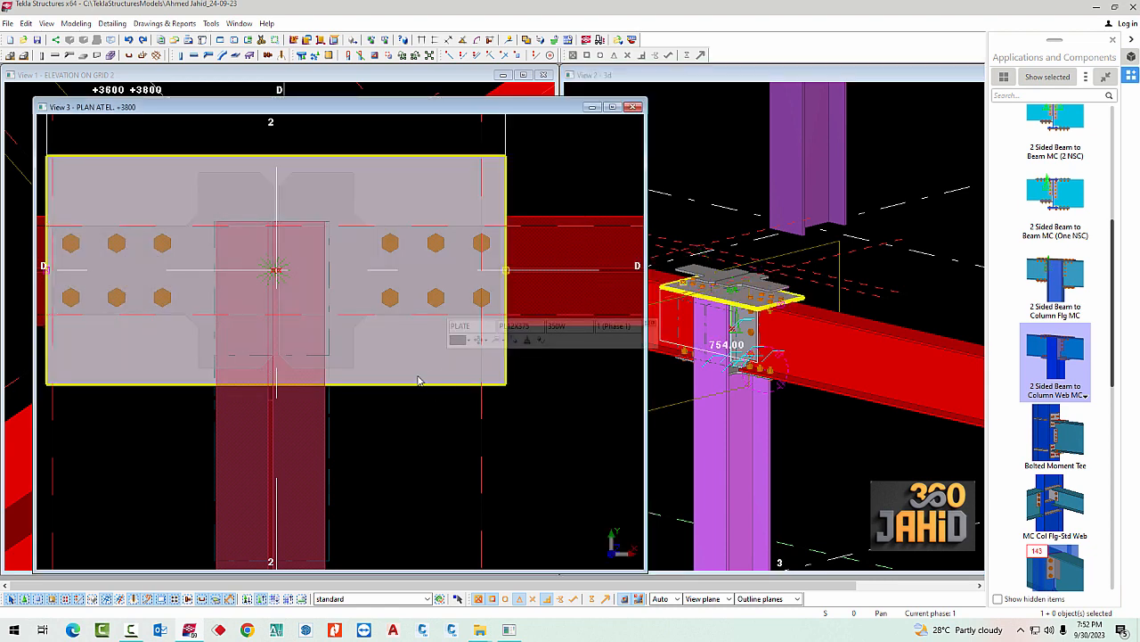
scroll(475, 381, "down", 2)
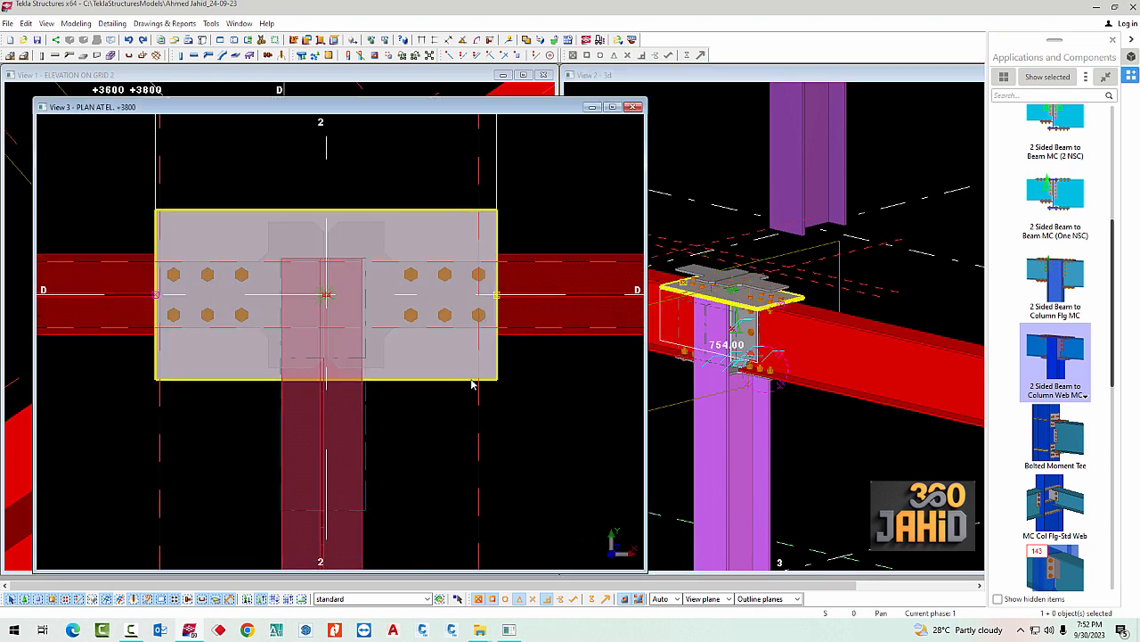
scroll(428, 420, "up", 3)
scroll(430, 419, "down", 3)
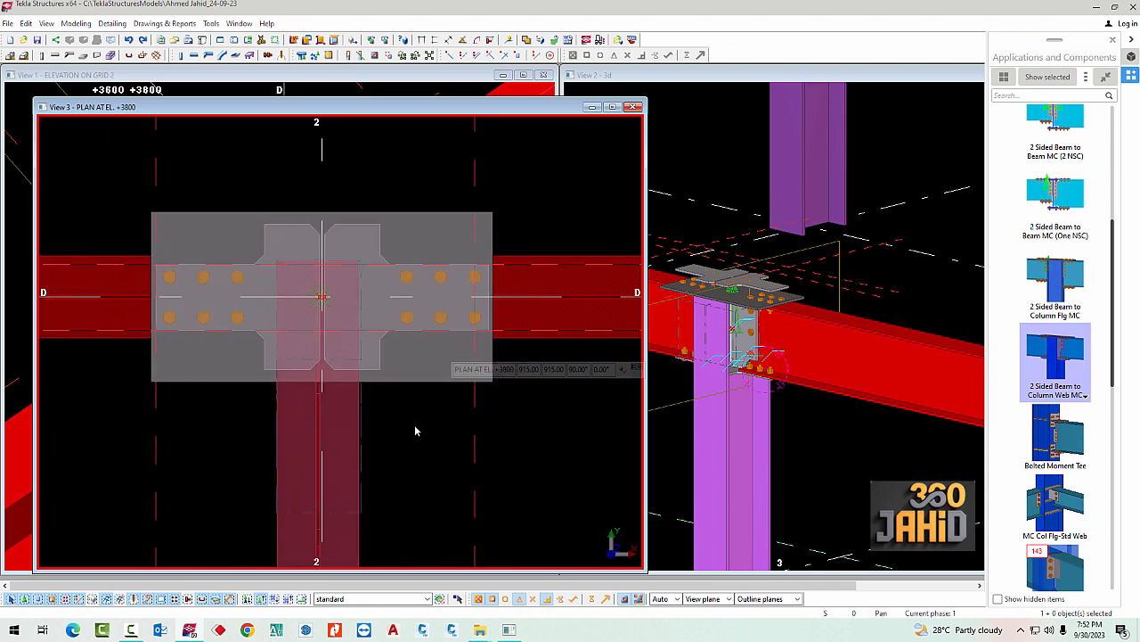
scroll(359, 246, "down", 6)
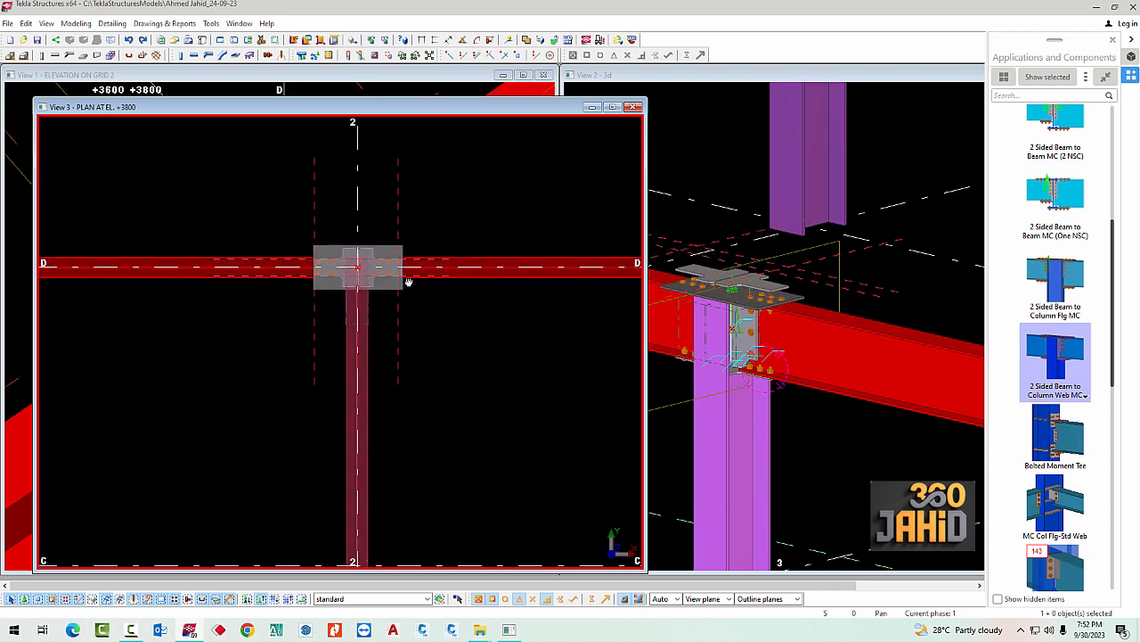
Delete the existing construction lines around the grid 2/D connection in the plan view
middle_click_drag(406, 277, 386, 371)
left_click_drag(441, 303, 367, 257)
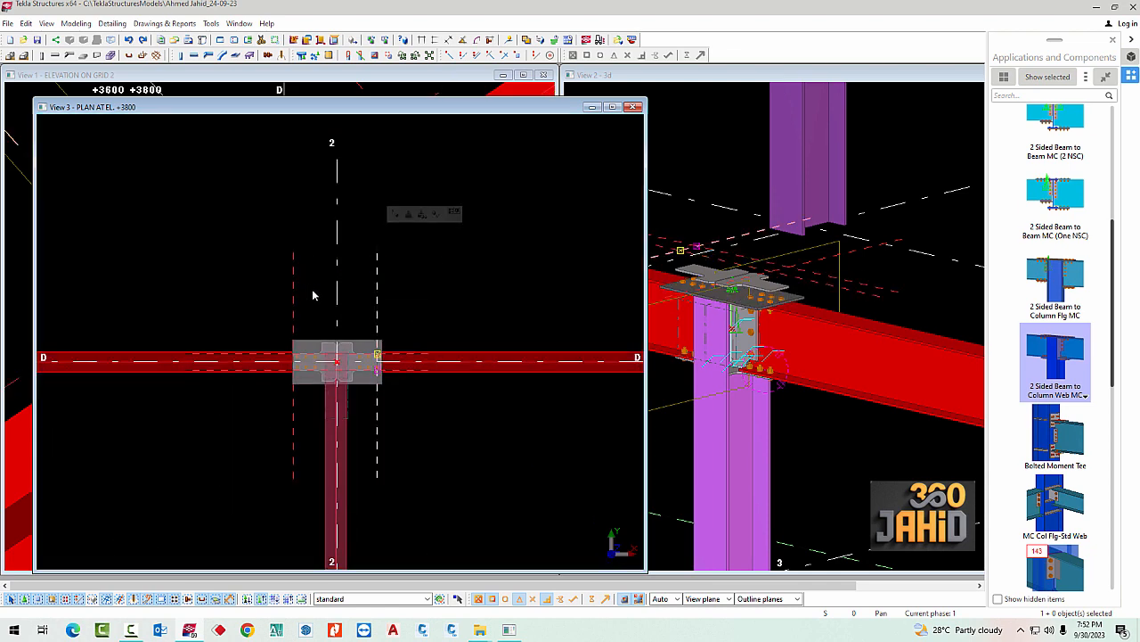
left_click_drag(313, 292, 253, 265)
scroll(339, 356, "up", 6)
middle_click_drag(287, 361, 311, 354)
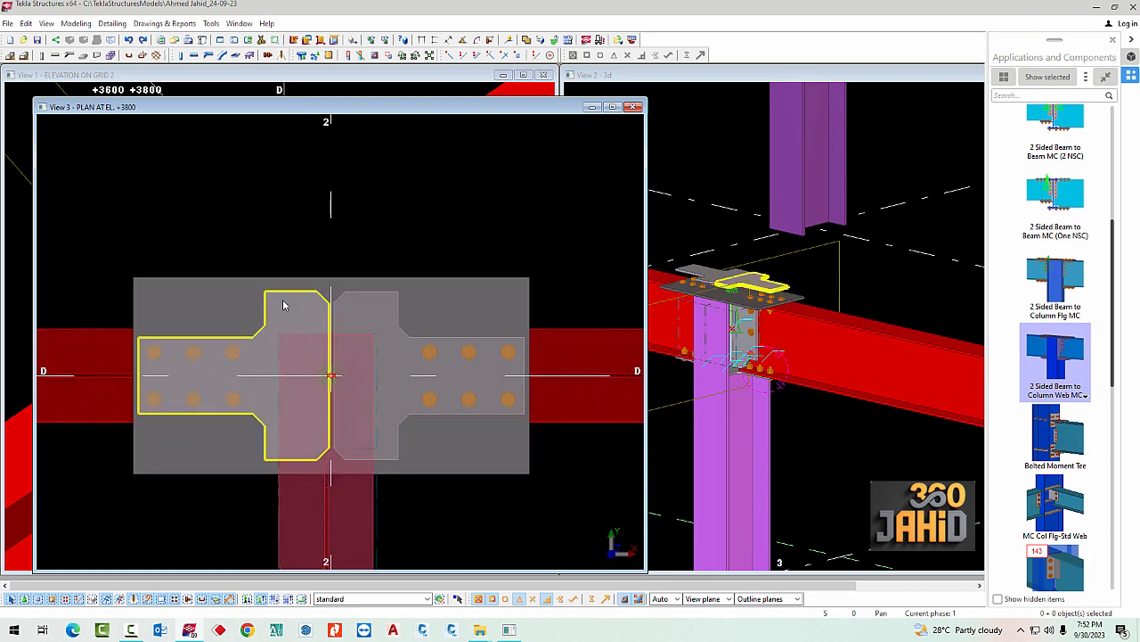
Add two construction lines along the upper and lower long edges of the copied plates' narrow ends
left_click(535, 55)
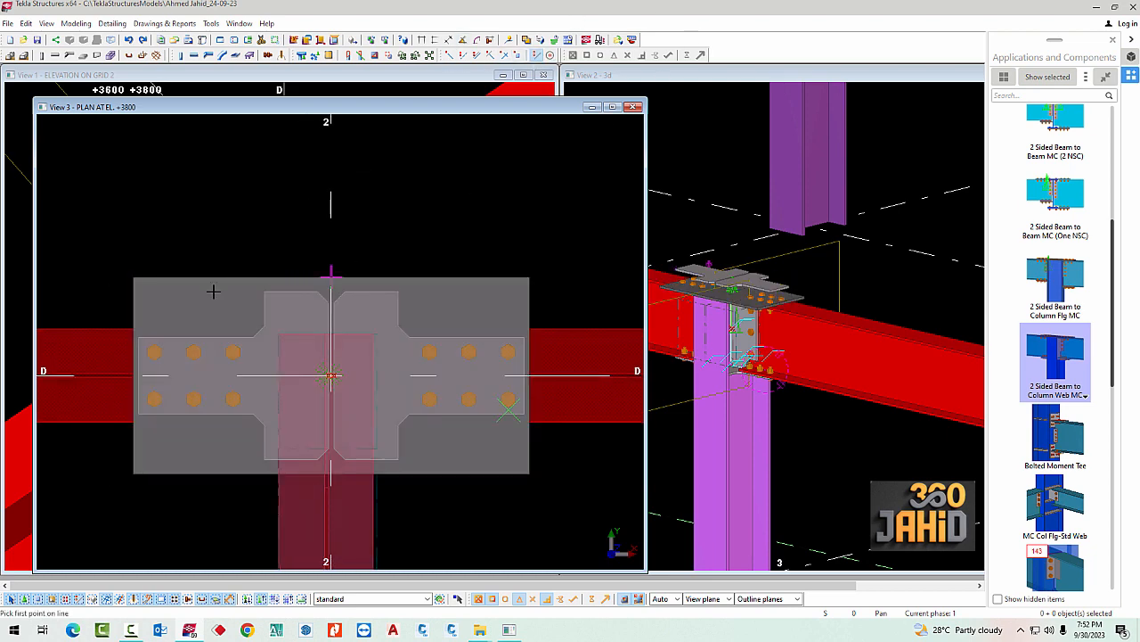
left_click(155, 346)
left_click(252, 337)
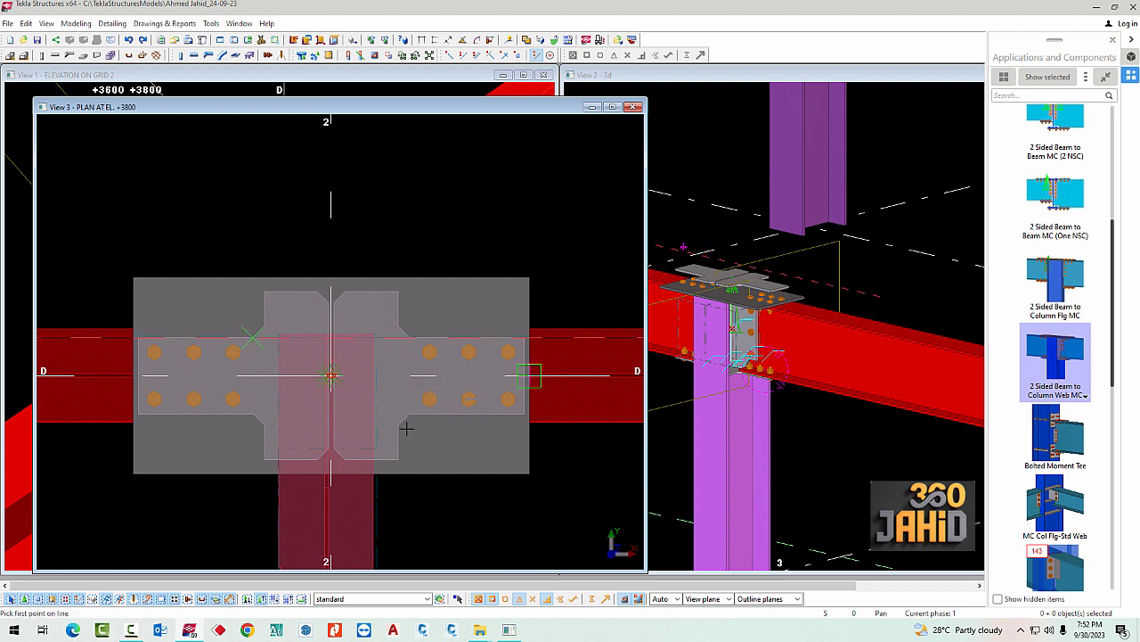
left_click(462, 419)
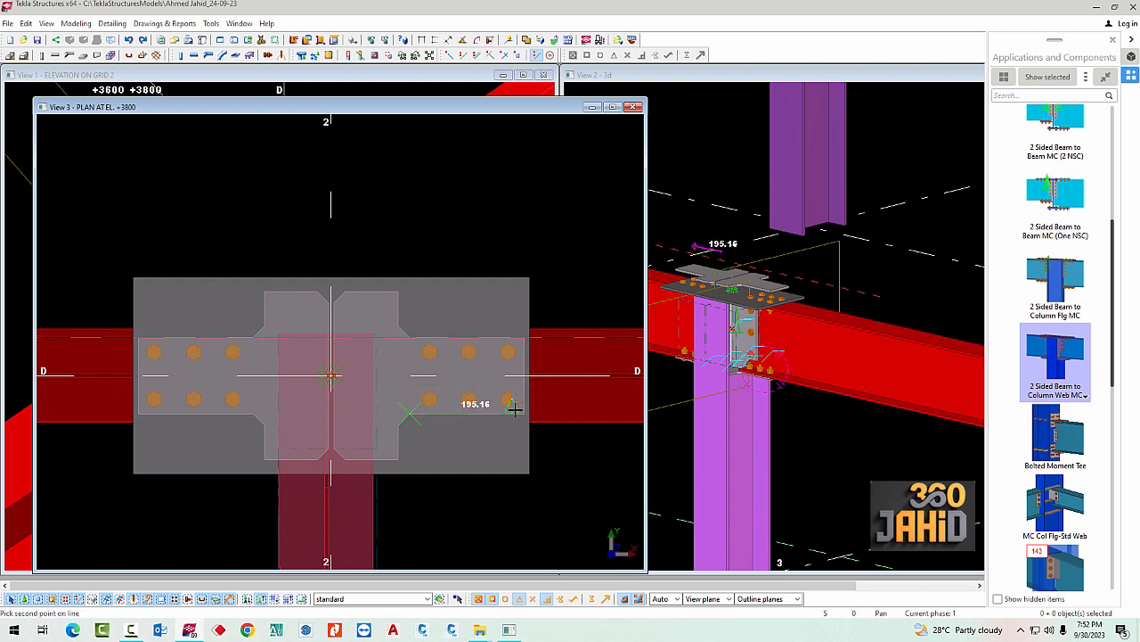
left_click(525, 414)
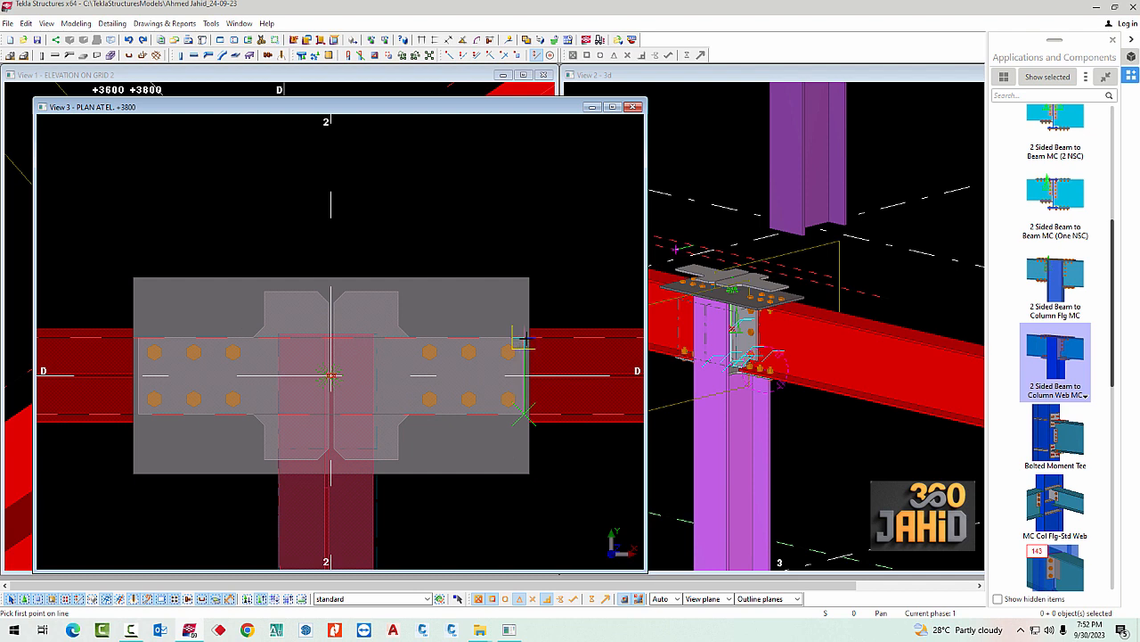
Add two construction lines along the short outer end edges of the copied plates, one at each end
left_click(526, 338)
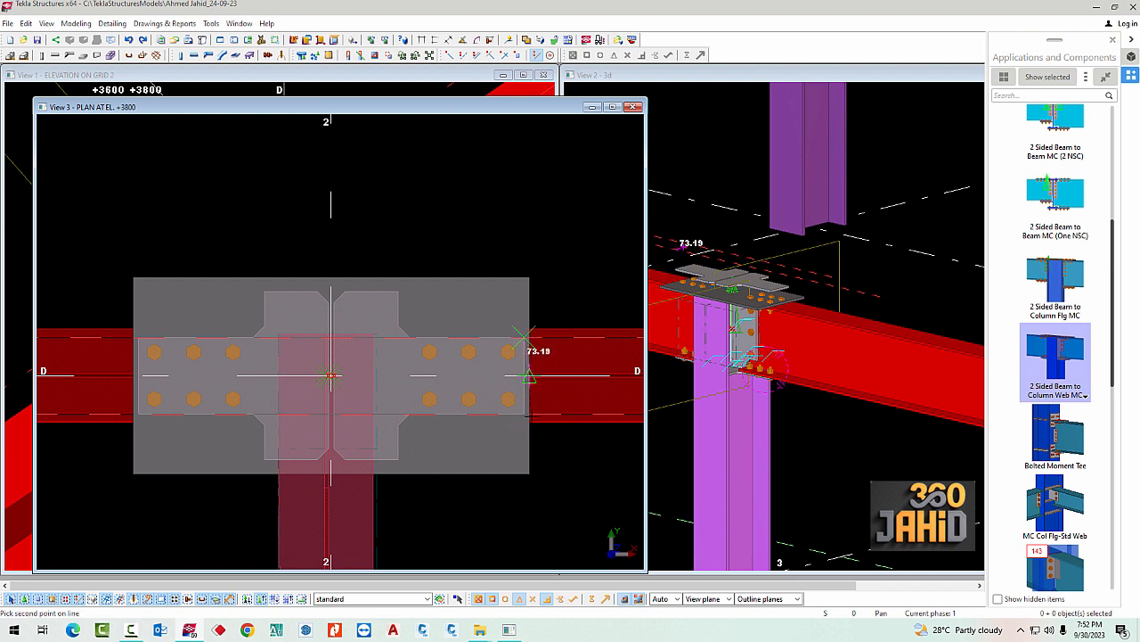
left_click(523, 417)
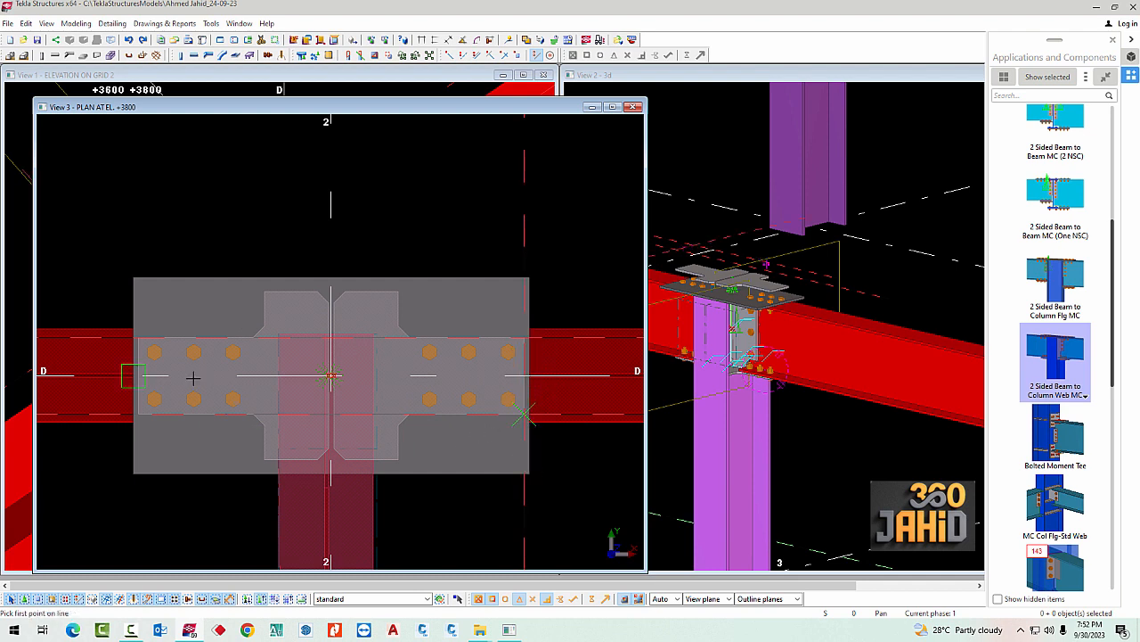
left_click(138, 336)
left_click(140, 416)
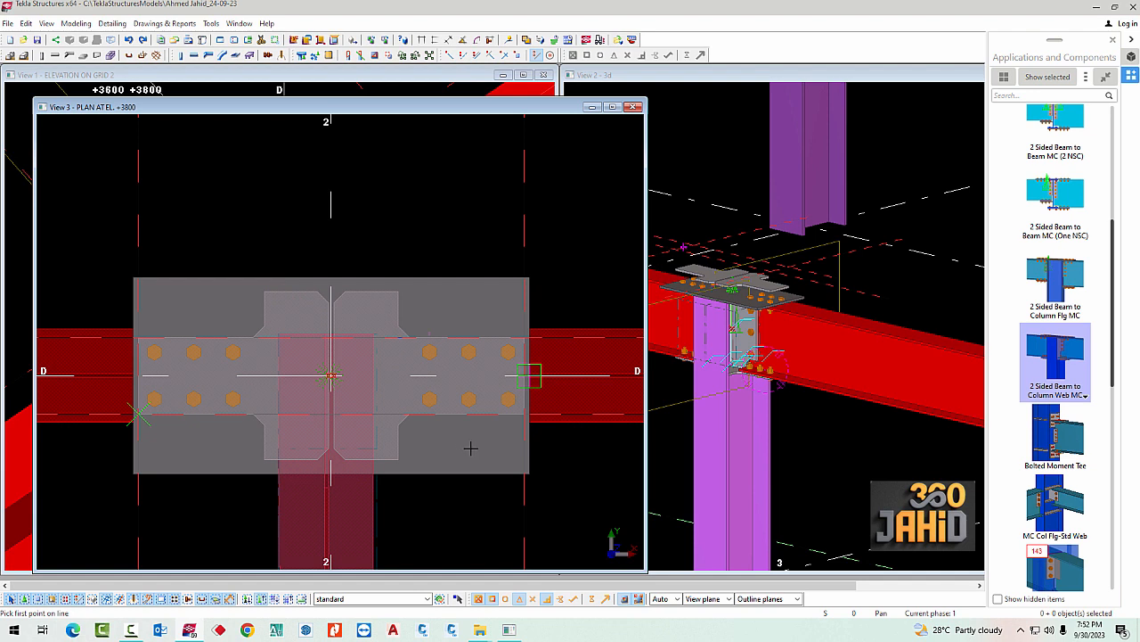
Add two construction lines along the lower and upper edges of the copied plates' wide middle part
left_click(264, 460)
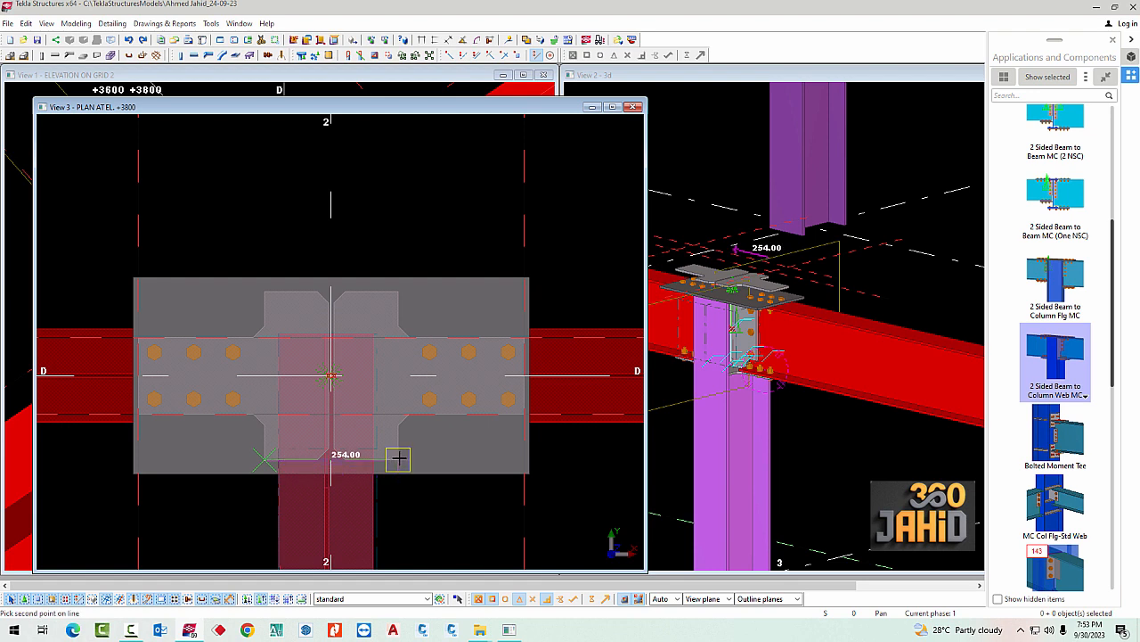
left_click(398, 458)
left_click(264, 291)
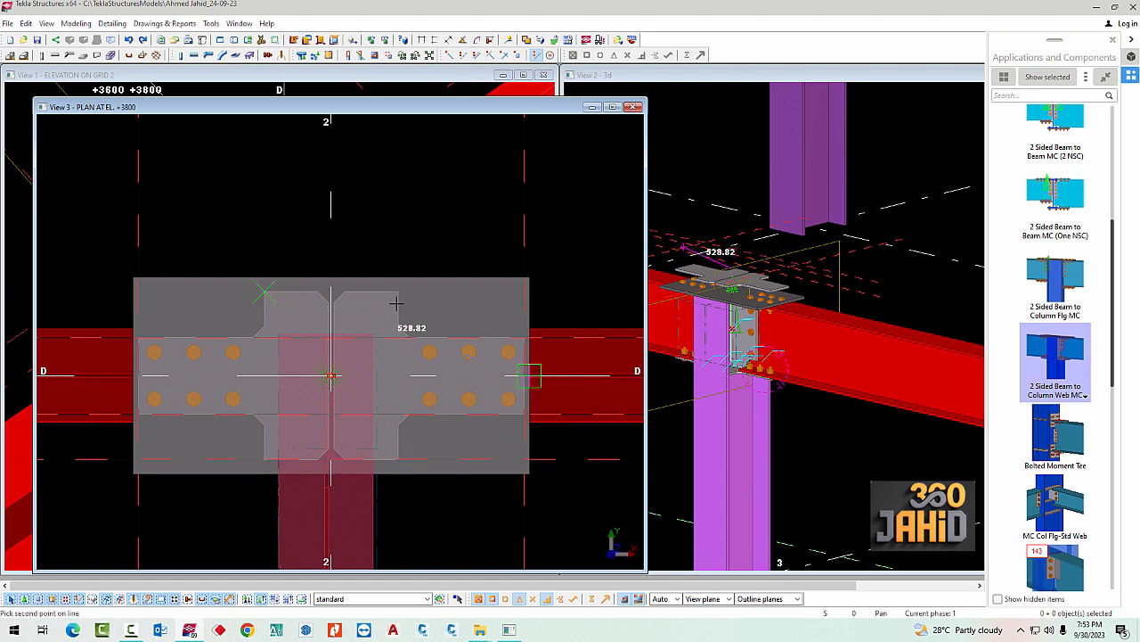
scroll(398, 291, "up", 1)
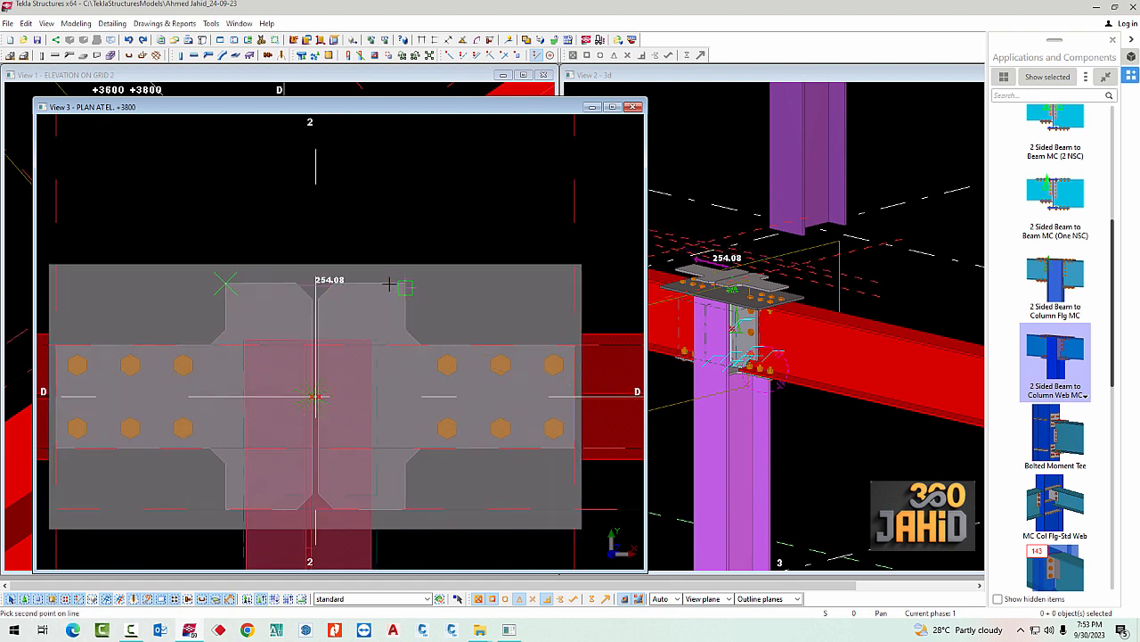
left_click(401, 278)
scroll(395, 300, "down", 2)
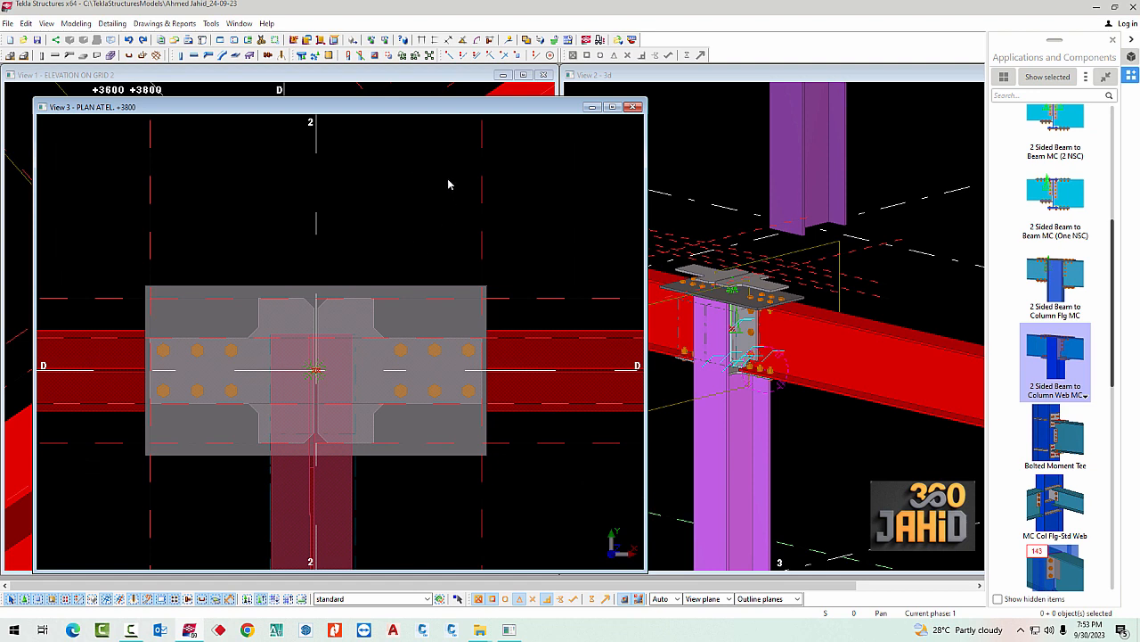
Start a polygon cut on the rectangular cover plate, tracing the copied plates' upper-left outline to the wide part's corner
left_click(374, 56)
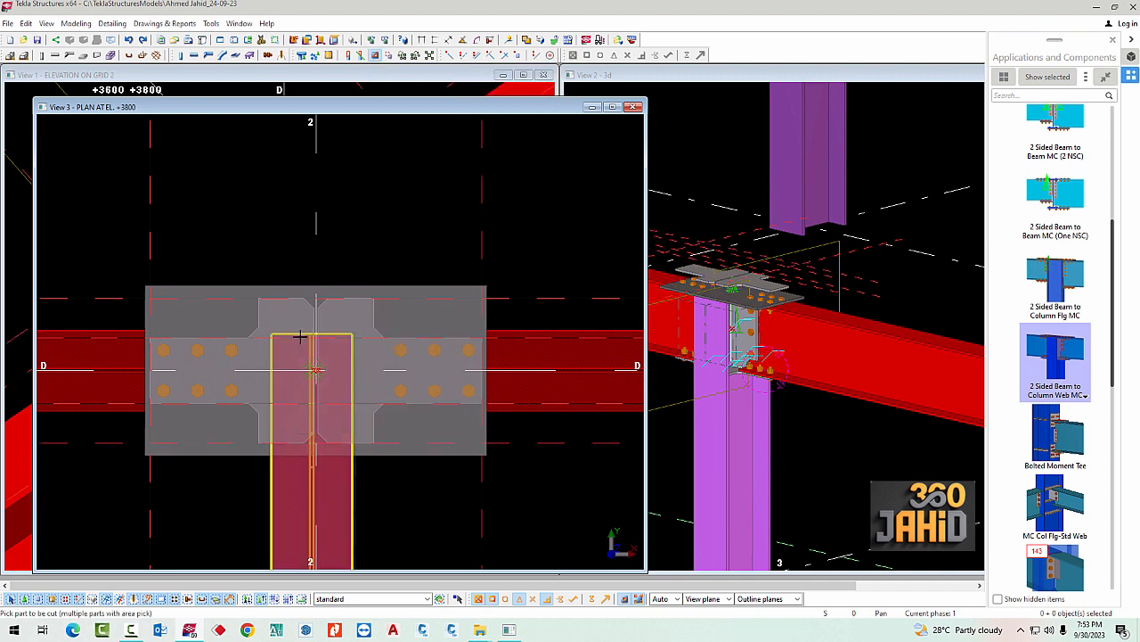
scroll(160, 345, "up", 2)
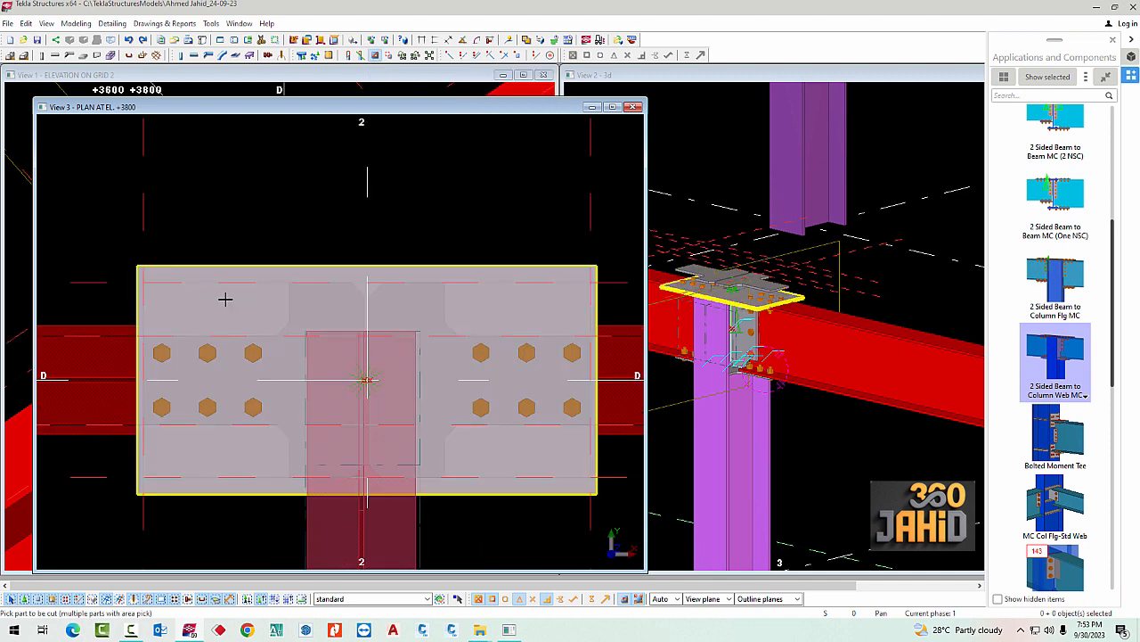
left_click(226, 305)
scroll(176, 353, "up", 1)
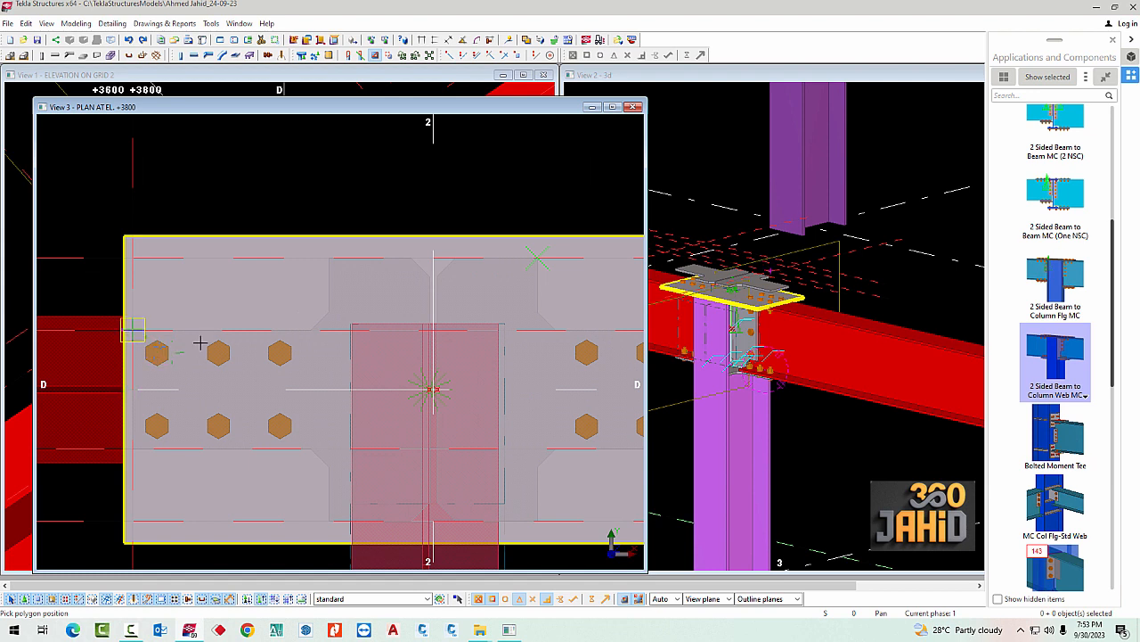
left_click(201, 343)
left_click(311, 330)
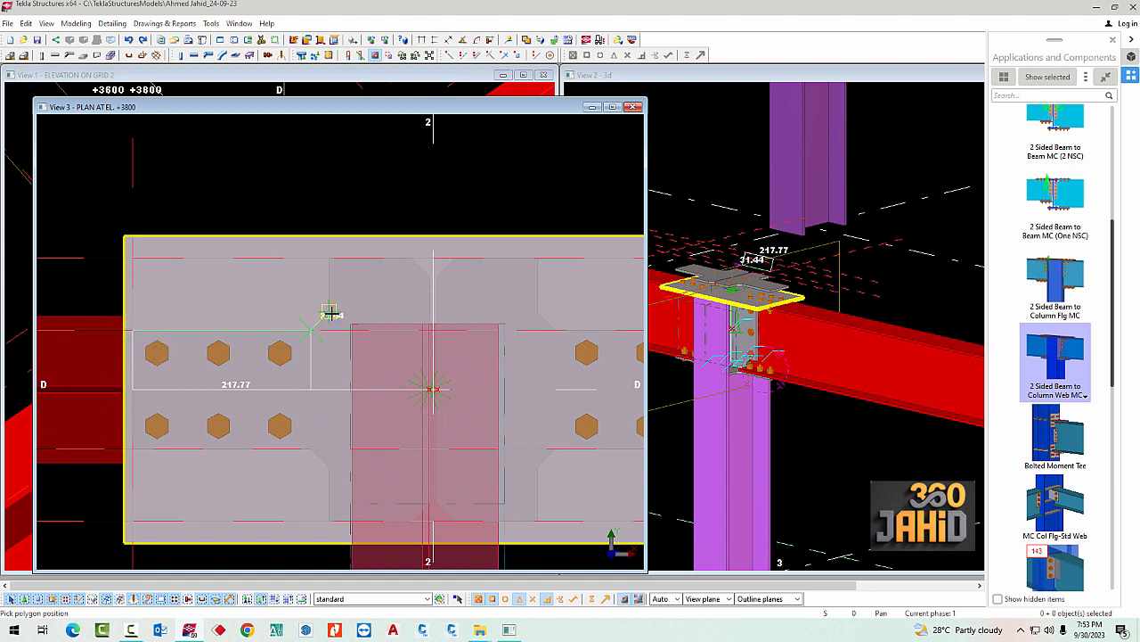
left_click(329, 312)
left_click(333, 258)
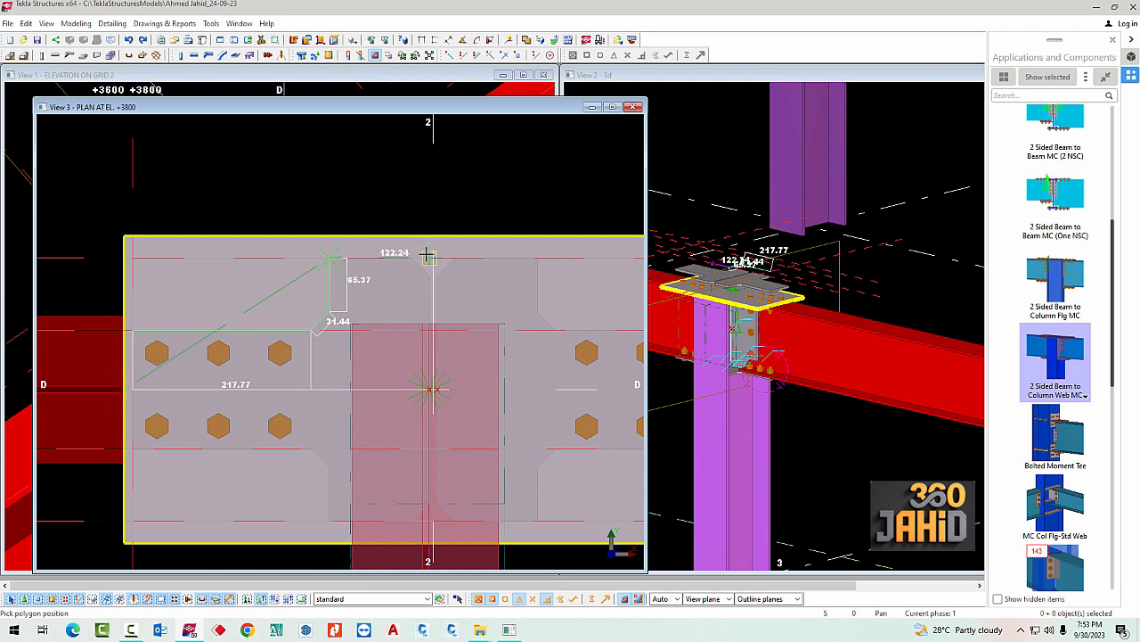
Continue the cut polygon across the wide part's upper edge and along the upper-right outline to the cover plate's end edge
middle_click_drag(401, 253, 327, 259)
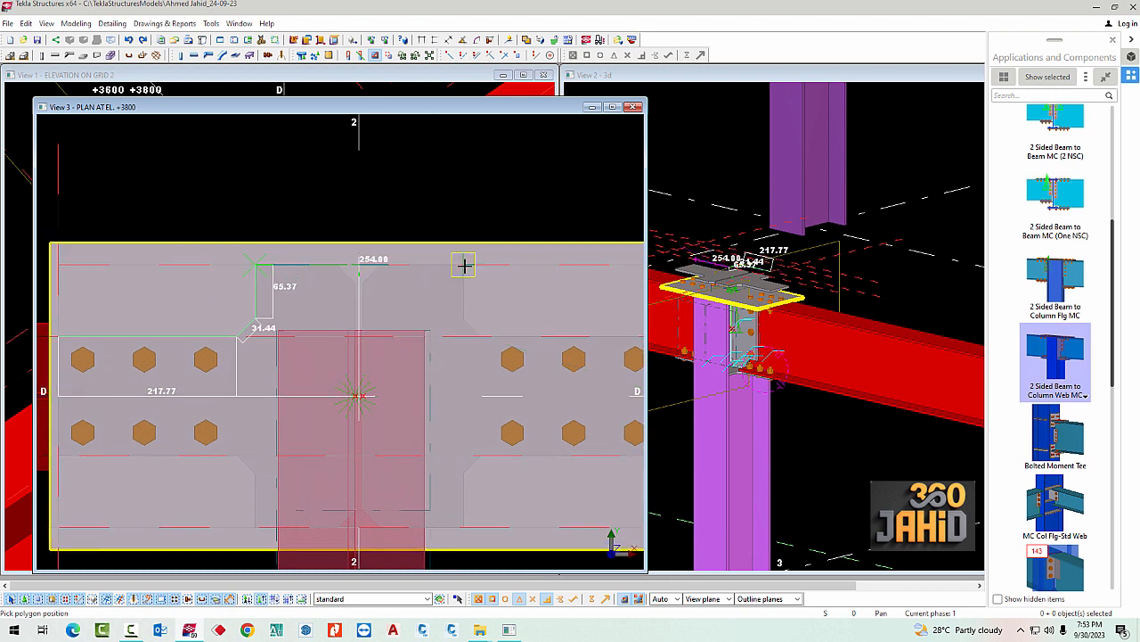
left_click(464, 264)
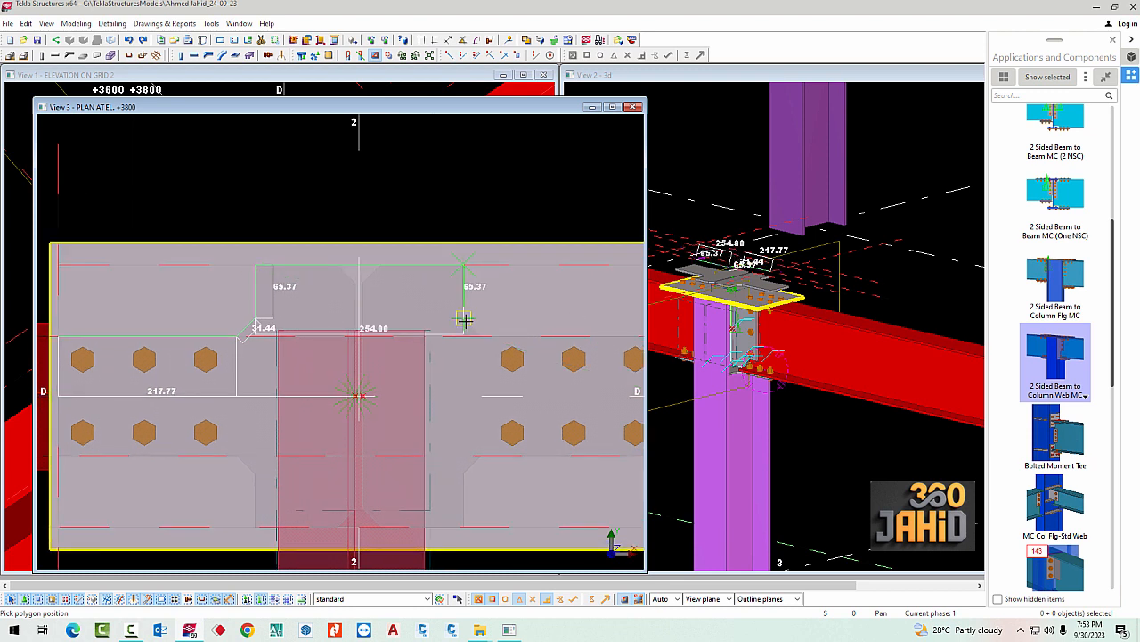
left_click(464, 318)
left_click(479, 336)
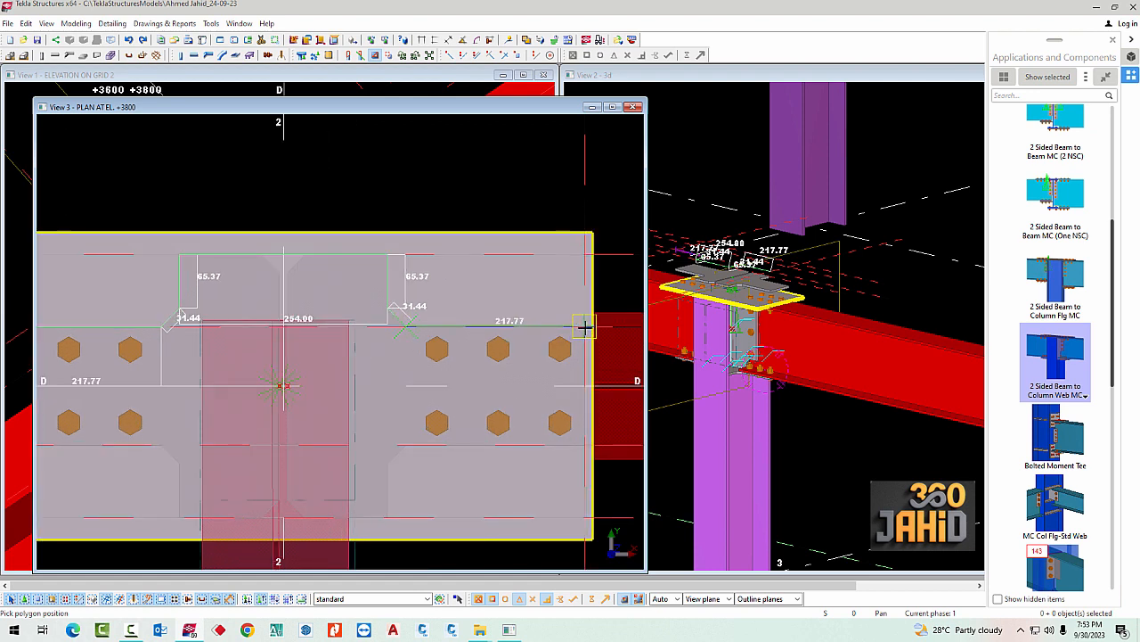
left_click(591, 327)
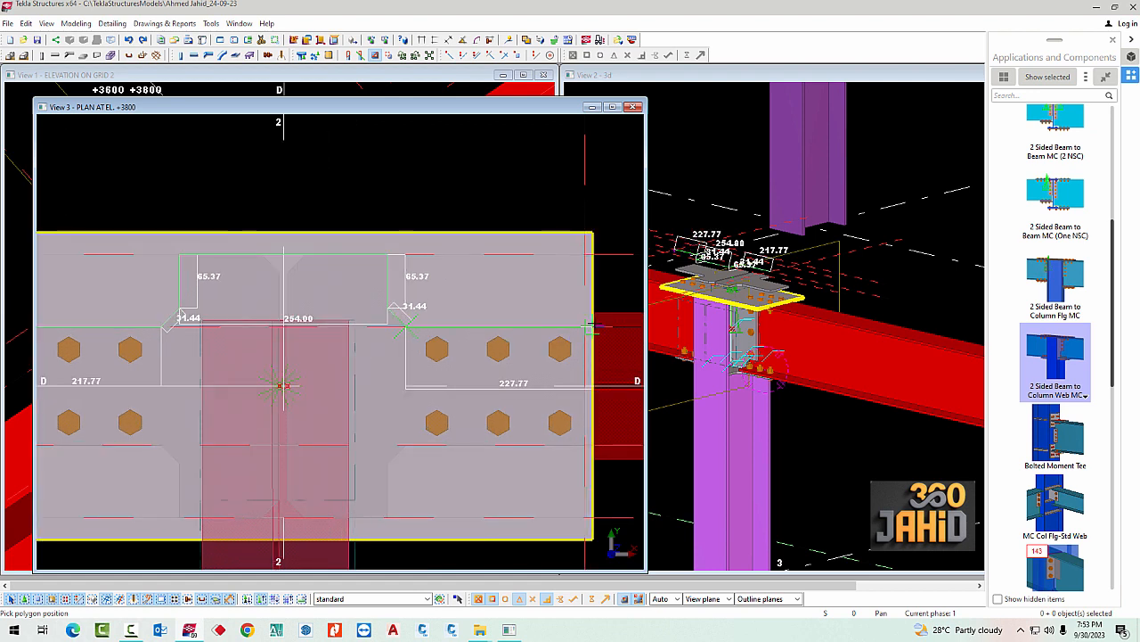
Close the cut polygon around the cover plate's two upper corners and cut away its upper side
left_click(590, 233)
scroll(400, 233, "down", 1)
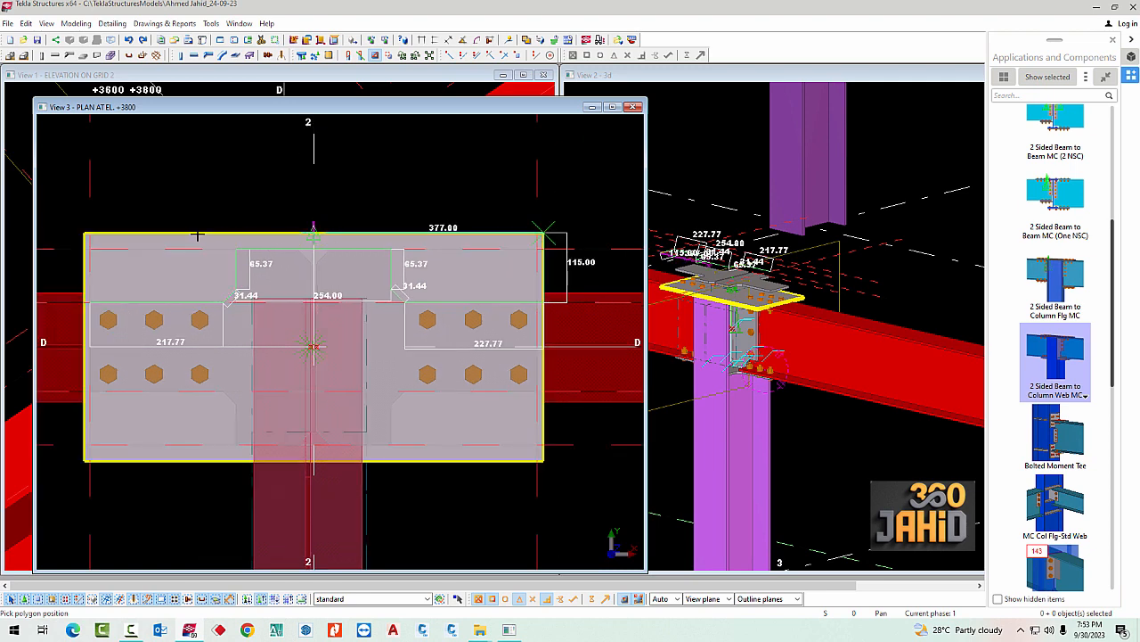
left_click(84, 232)
scroll(89, 285, "up", 1)
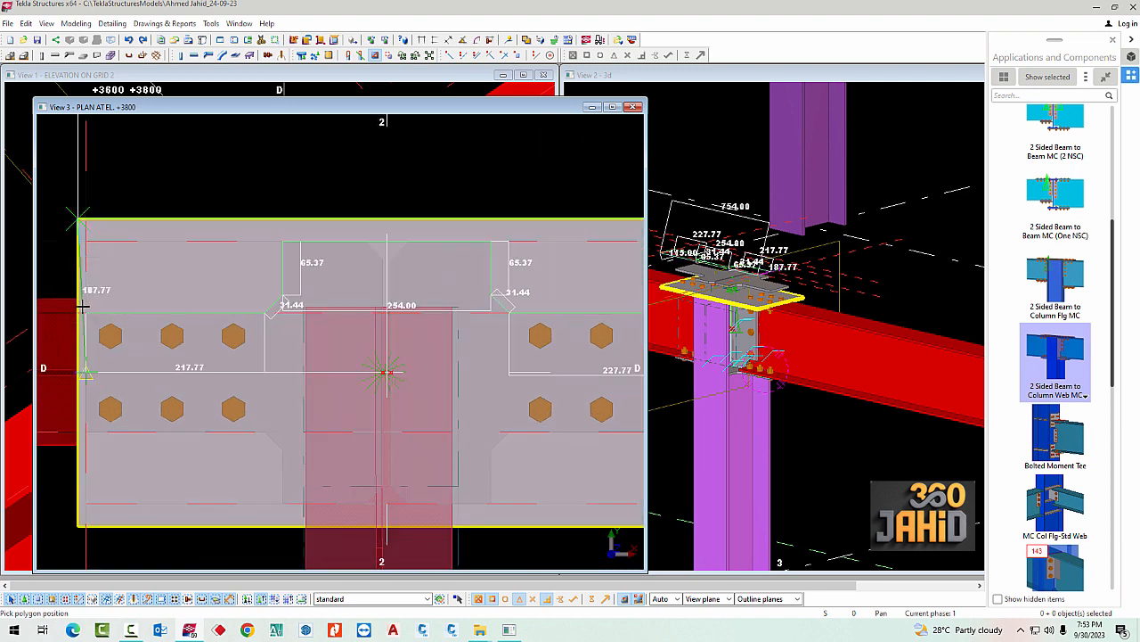
scroll(78, 313, "up", 1)
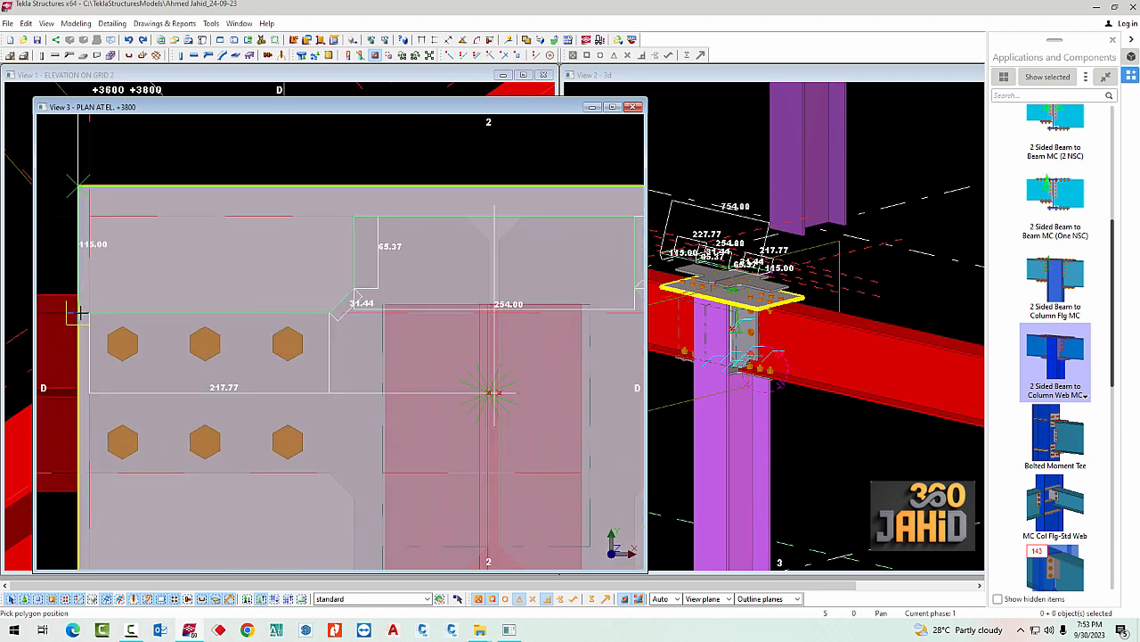
left_click(79, 313)
left_click(92, 318)
scroll(287, 281, "down", 2)
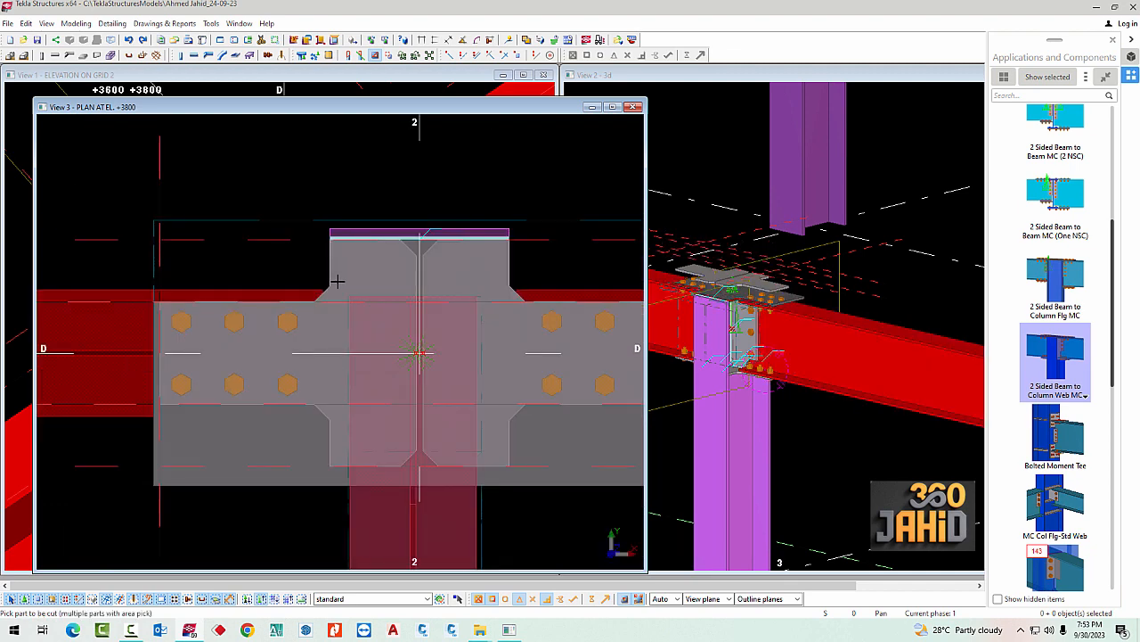
Start a second polygon cut on the cover plate, tracing the copied plates' lower-left outline to the wide part's lower corner
middle_click_drag(557, 269, 453, 237)
scroll(532, 252, "down", 1)
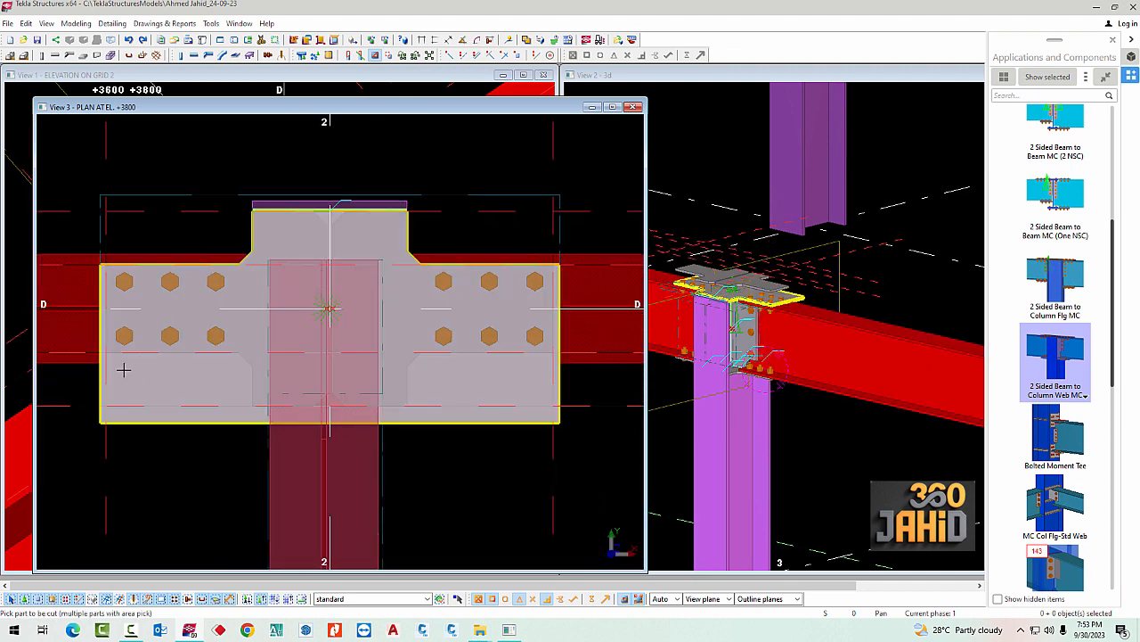
left_click(137, 387)
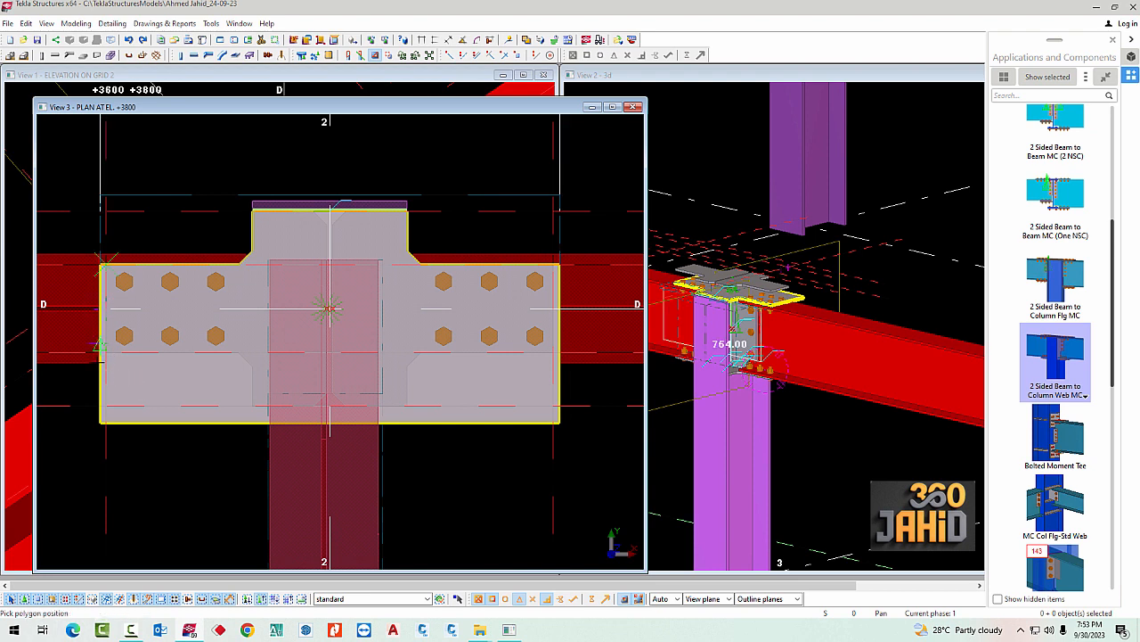
scroll(97, 348, "up", 1)
scroll(103, 354, "up", 1)
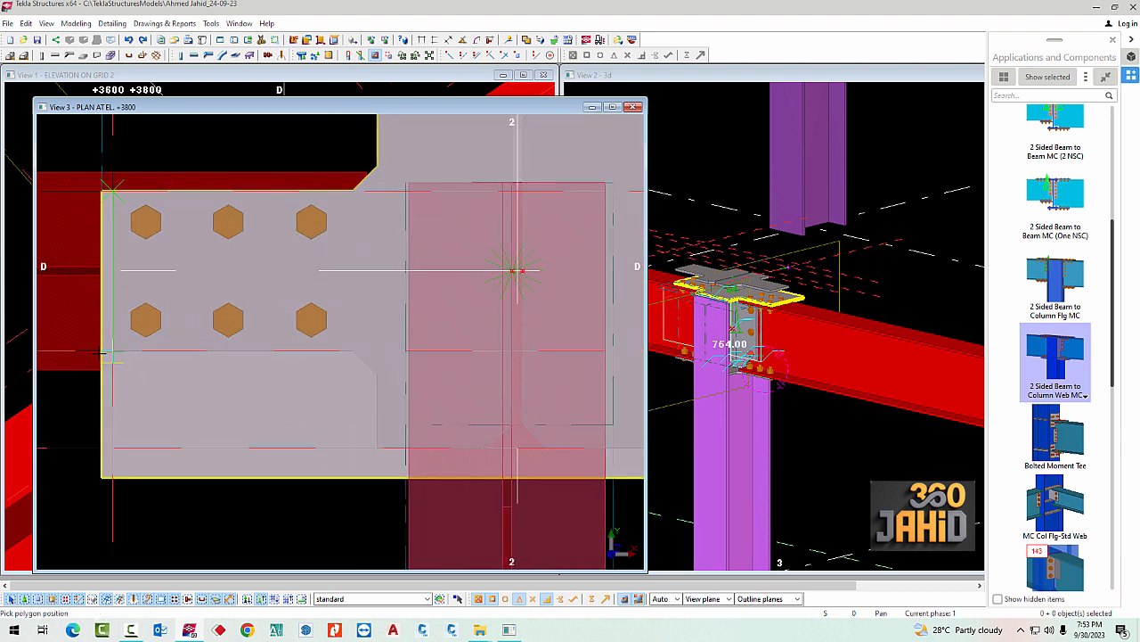
left_click(105, 351)
left_click(354, 351)
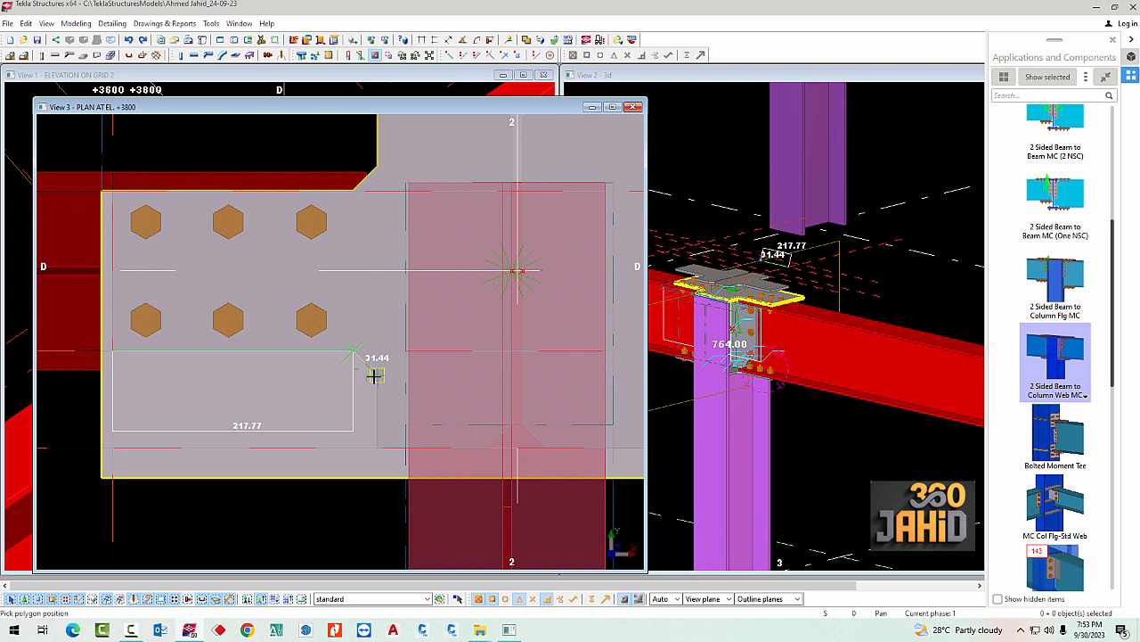
left_click(376, 376)
left_click(378, 447)
Continue the second cut polygon across the wide part's lower edge and up the lower-right outline
scroll(280, 423, "down", 3)
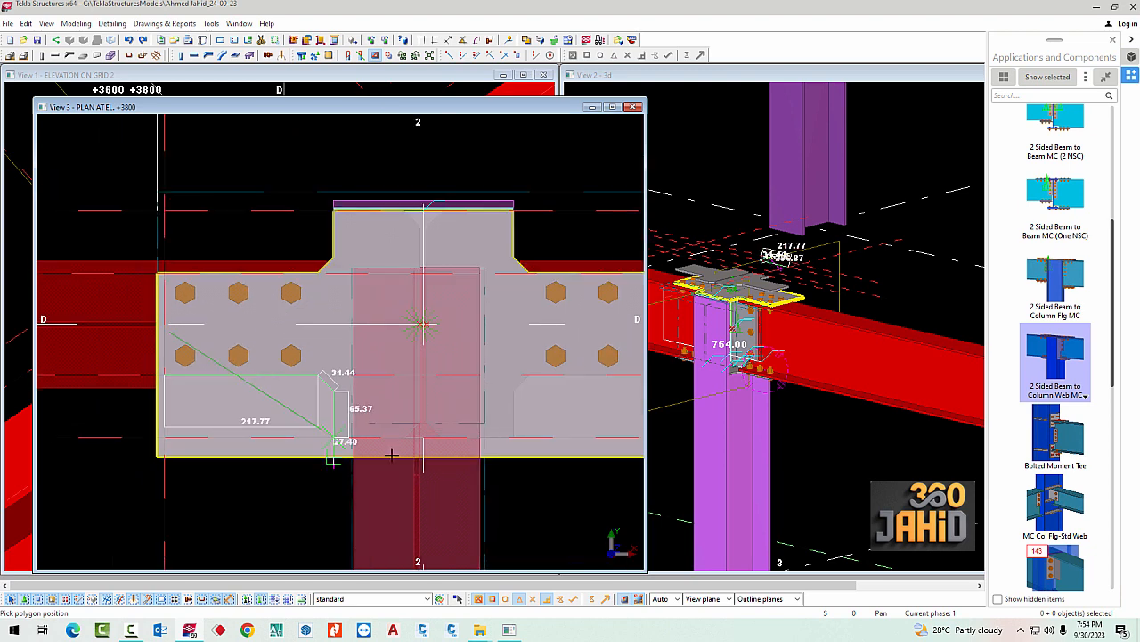
scroll(465, 447, "up", 1)
middle_click_drag(518, 447, 390, 445)
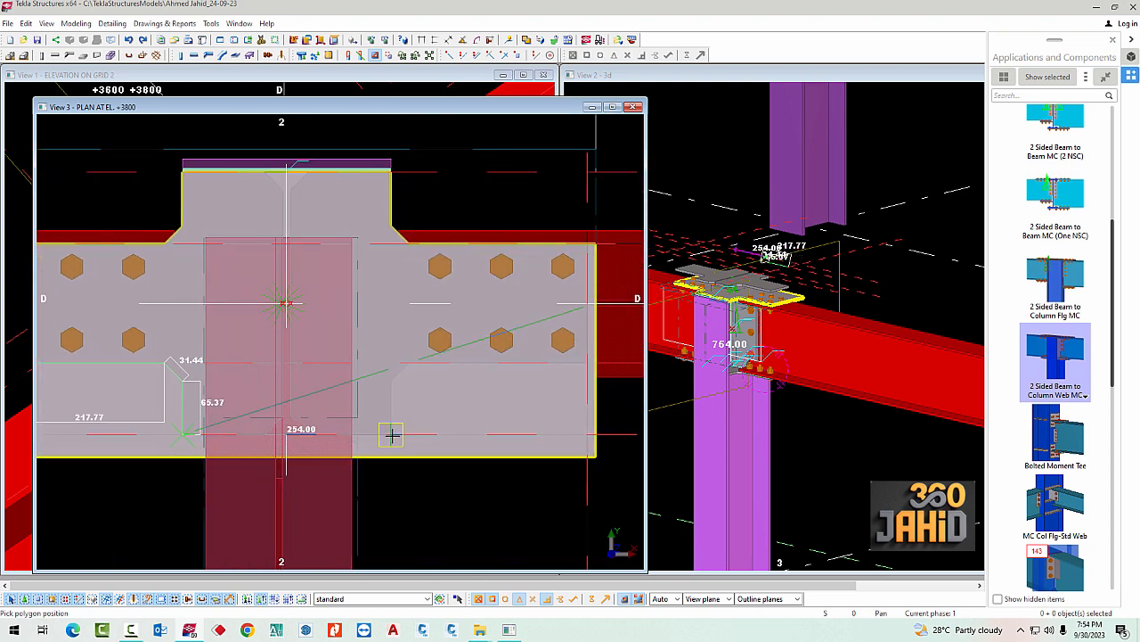
left_click(390, 434)
scroll(392, 390, "up", 2)
left_click(392, 376)
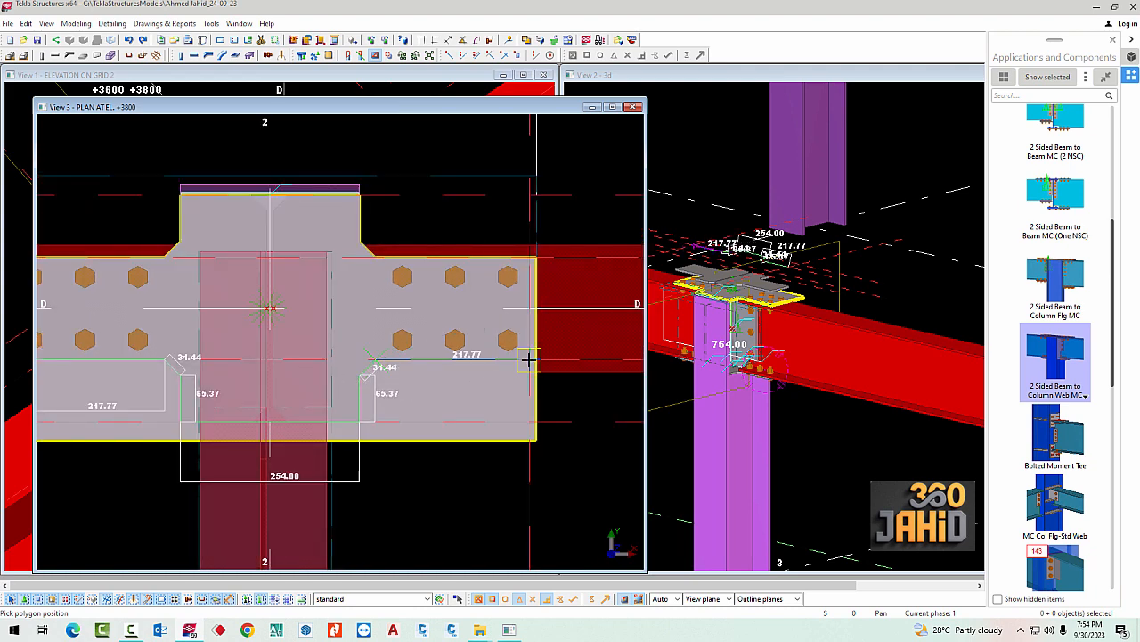
Close the second cut polygon around the cover plate's two lower corners and cut away its lower side
left_click(536, 441)
scroll(553, 439, "down", 3)
scroll(201, 460, "up", 3)
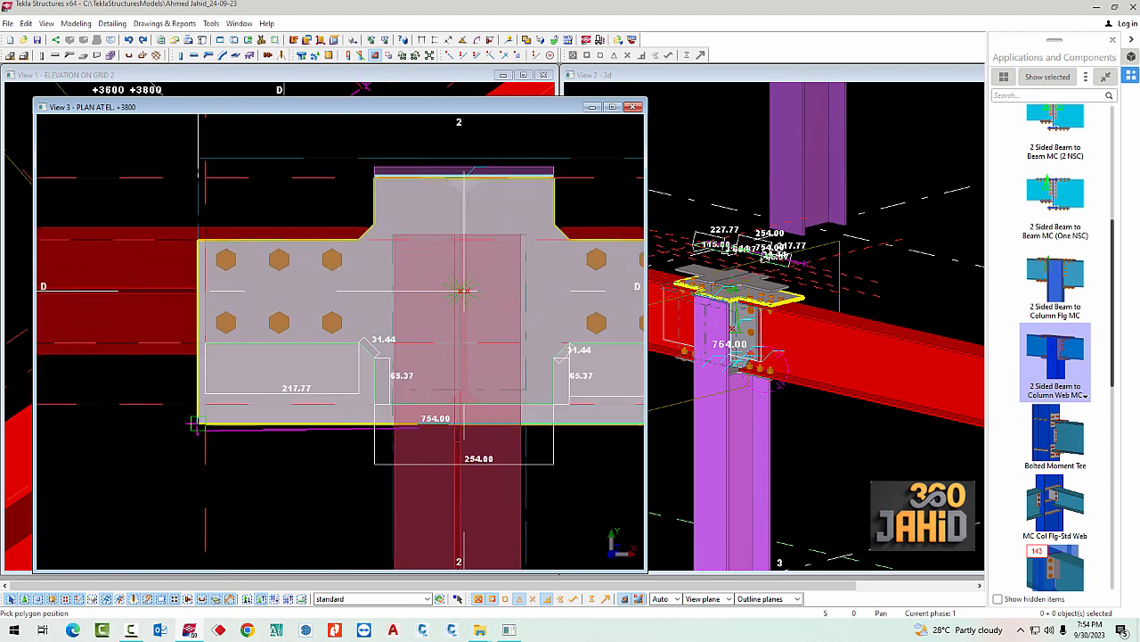
scroll(197, 358, "up", 2)
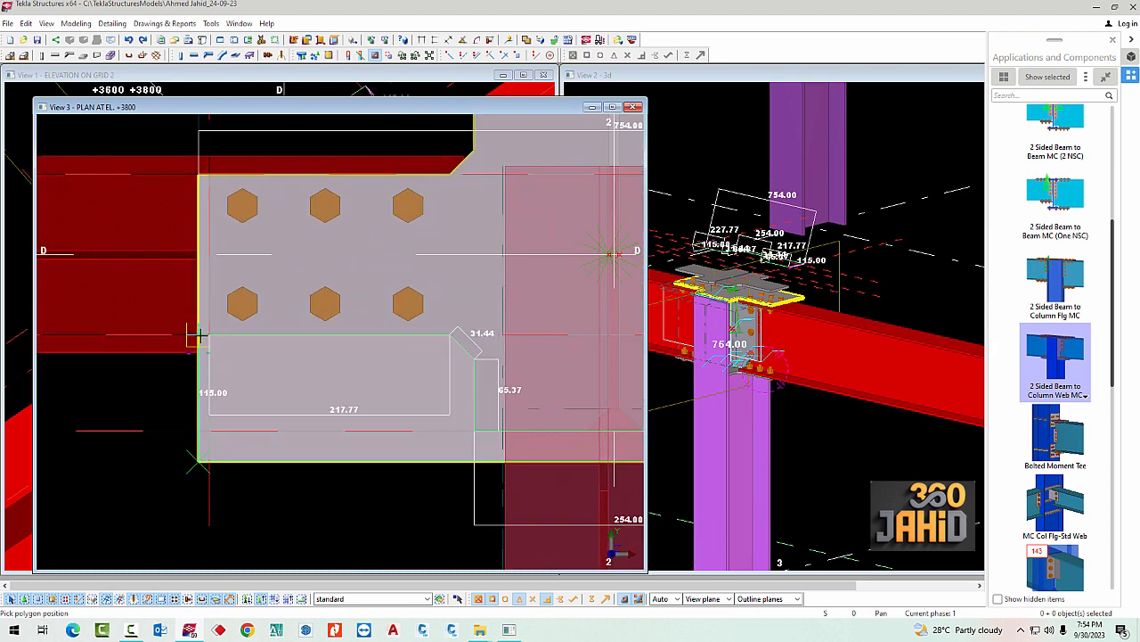
left_click(208, 335)
scroll(214, 383, "down", 4)
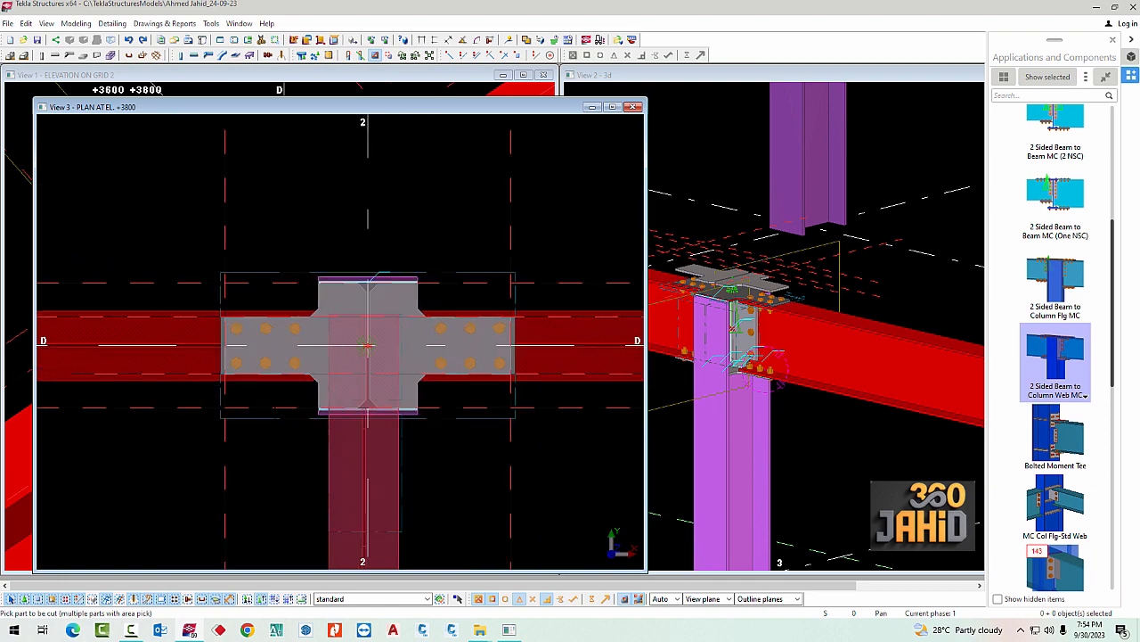
Delete the two raised copied plates above the trimmed cover plate in the 3D view
scroll(840, 326, "up", 5)
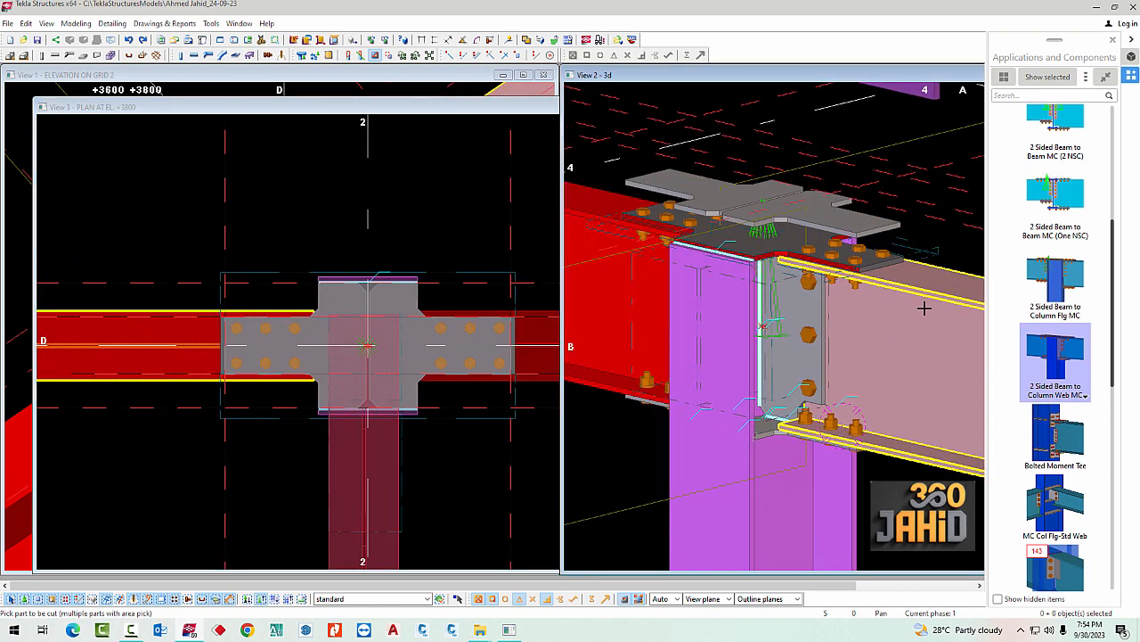
scroll(908, 320, "down", 4)
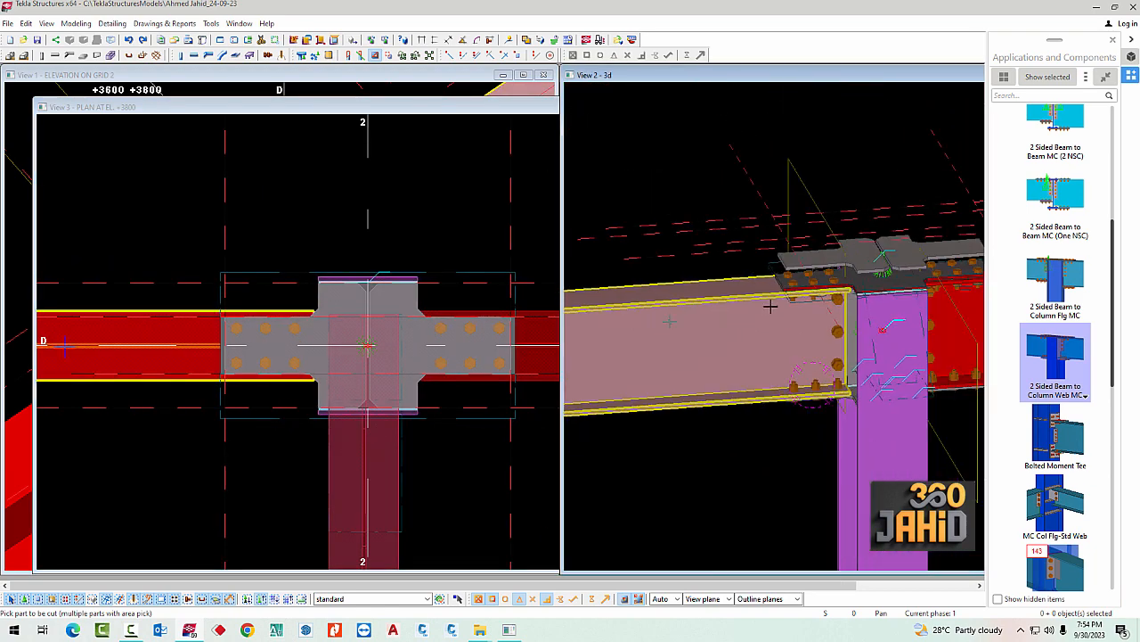
middle_click_drag(905, 285, 718, 265, "ctrl")
scroll(718, 264, "up", 2)
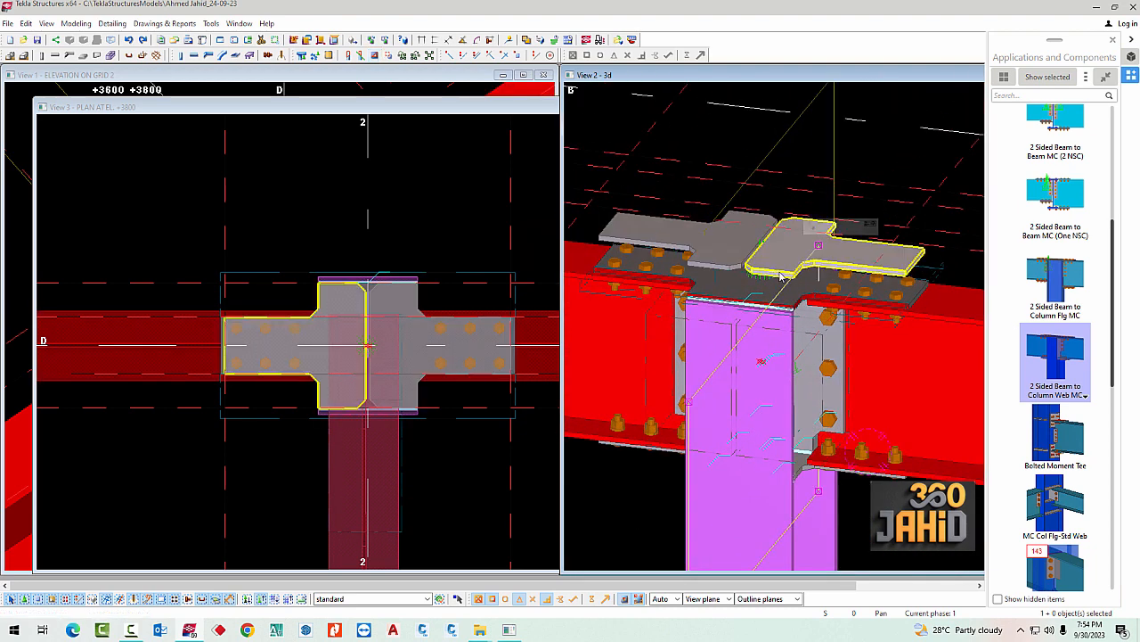
left_click(734, 275)
key("Escape")
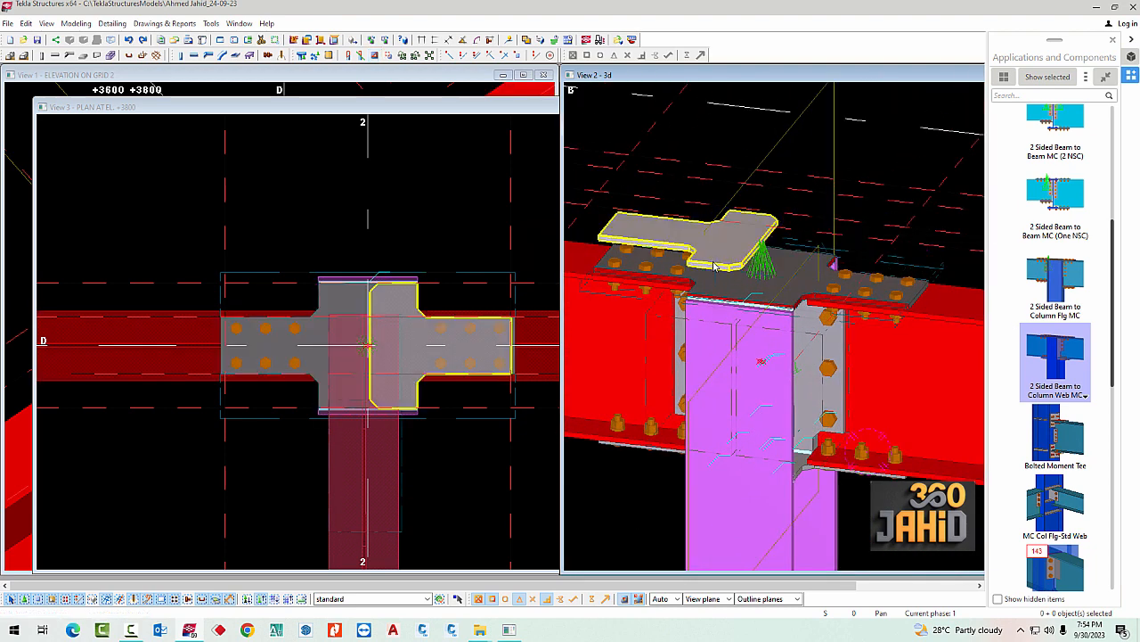
middle_click_drag(714, 265, 845, 298, "ctrl")
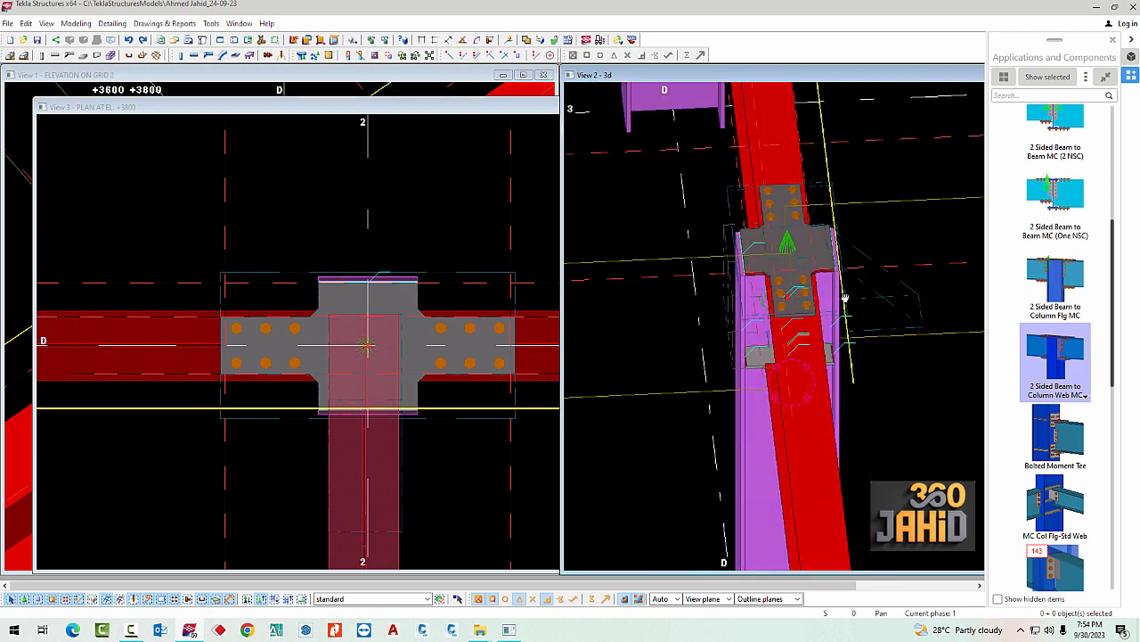
Examine from several angles how the trimmed cover plate's wide edges sit against the outer faces of the column flanges
scroll(751, 346, "up", 6)
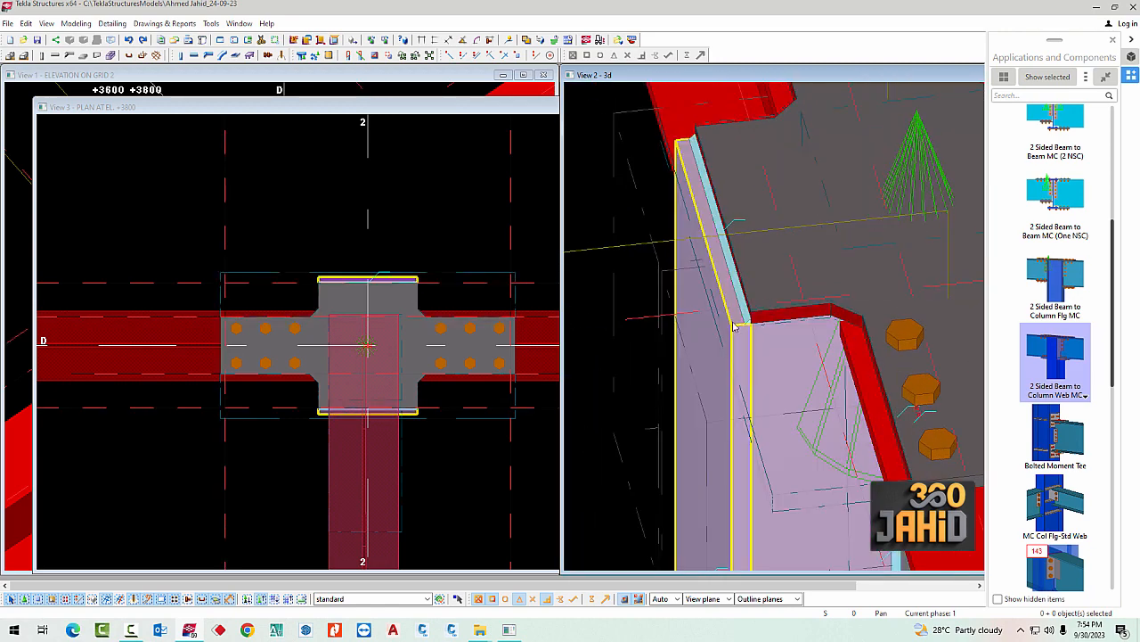
scroll(734, 326, "up", 2)
scroll(722, 327, "down", 2)
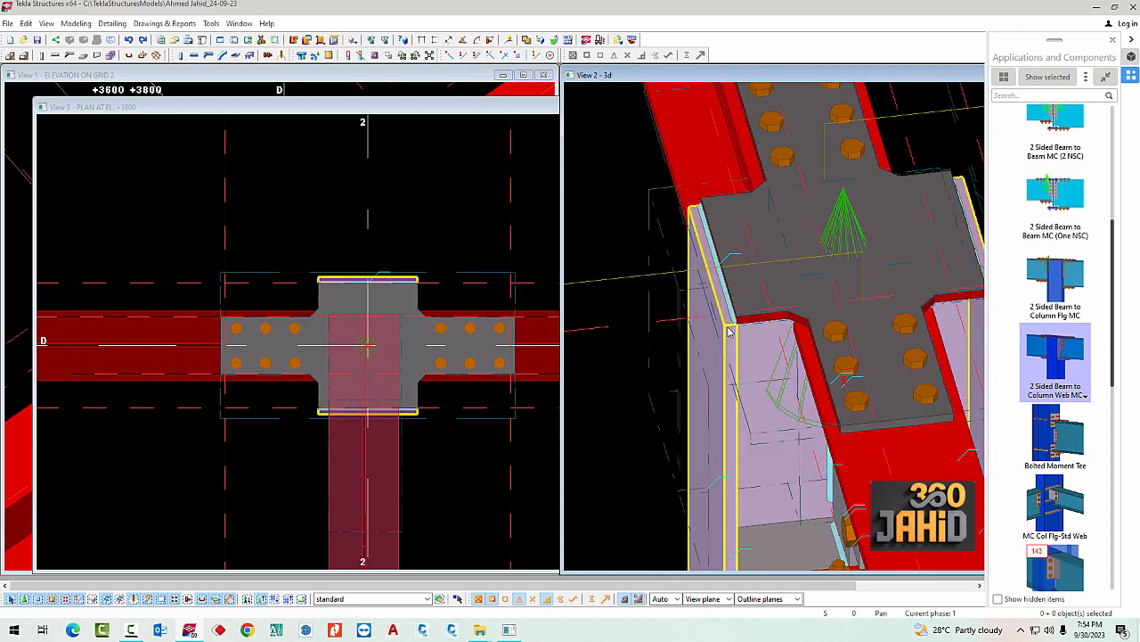
left_click(722, 309)
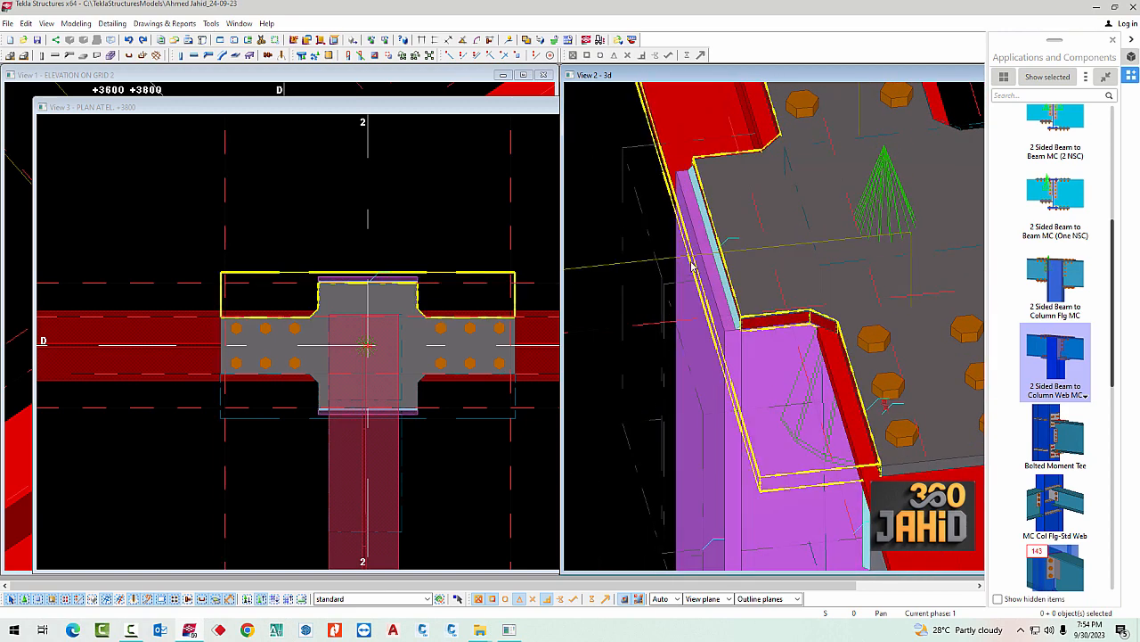
scroll(690, 264, "down", 2)
middle_click_drag(711, 286, 816, 300, "ctrl")
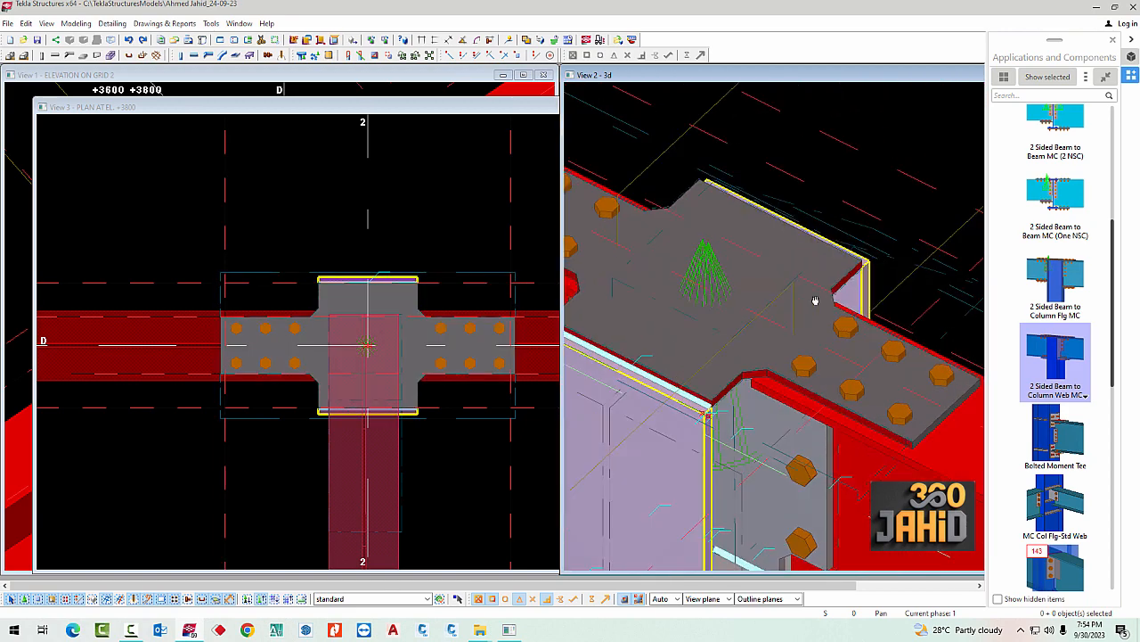
scroll(855, 313, "down", 3)
middle_click_drag(842, 364, 767, 372, "ctrl")
scroll(375, 298, "up", 4)
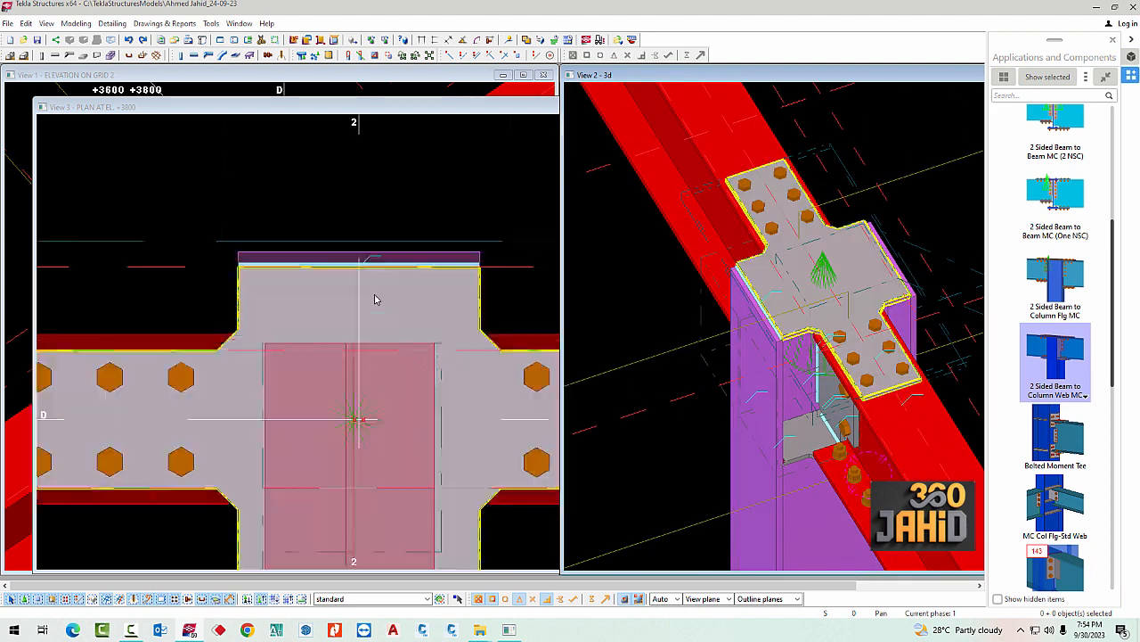
Move the two inner corner points of the cover plate's upper polygon cut outward to the column flange's outer edge
scroll(376, 299, "down", 3)
left_click(424, 287)
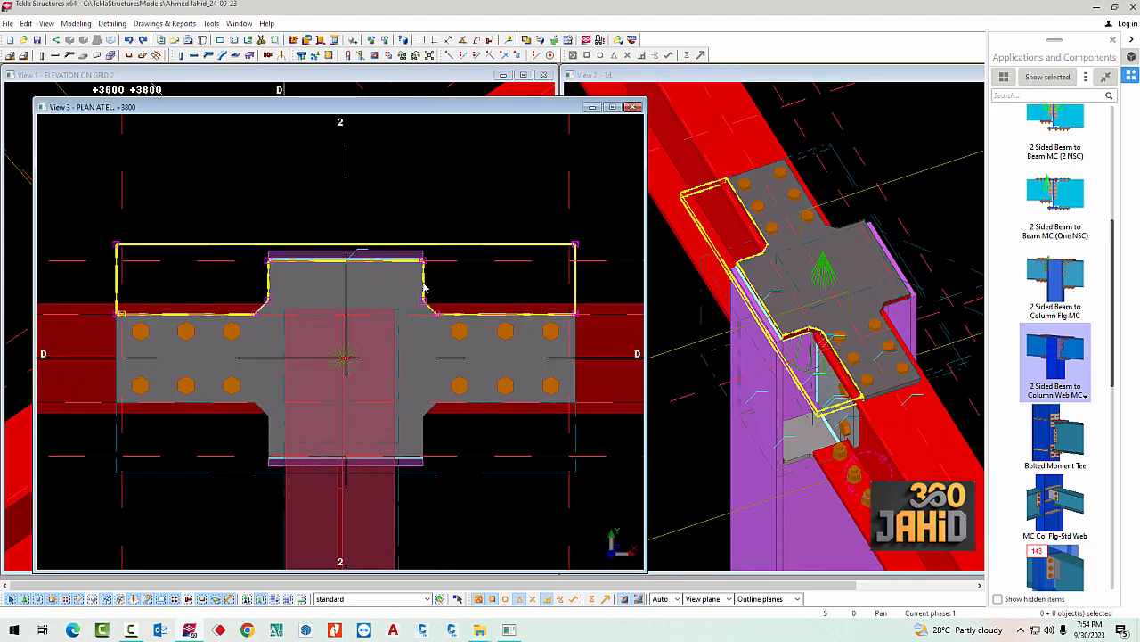
left_click(424, 287)
scroll(445, 294, "up", 2)
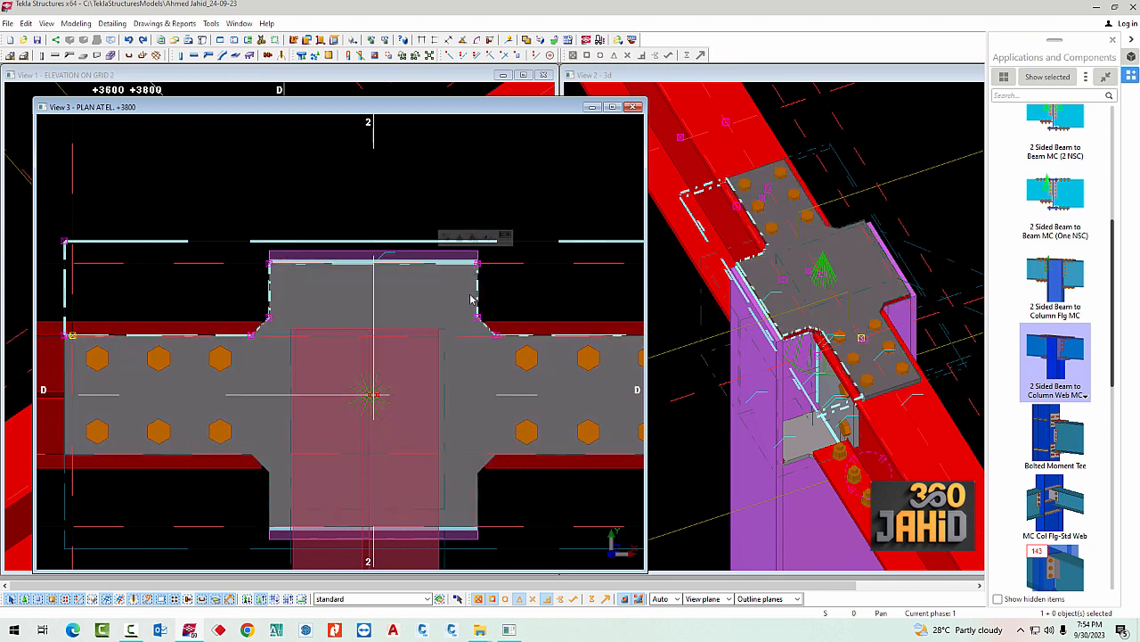
scroll(274, 267, "up", 2)
left_click(265, 264)
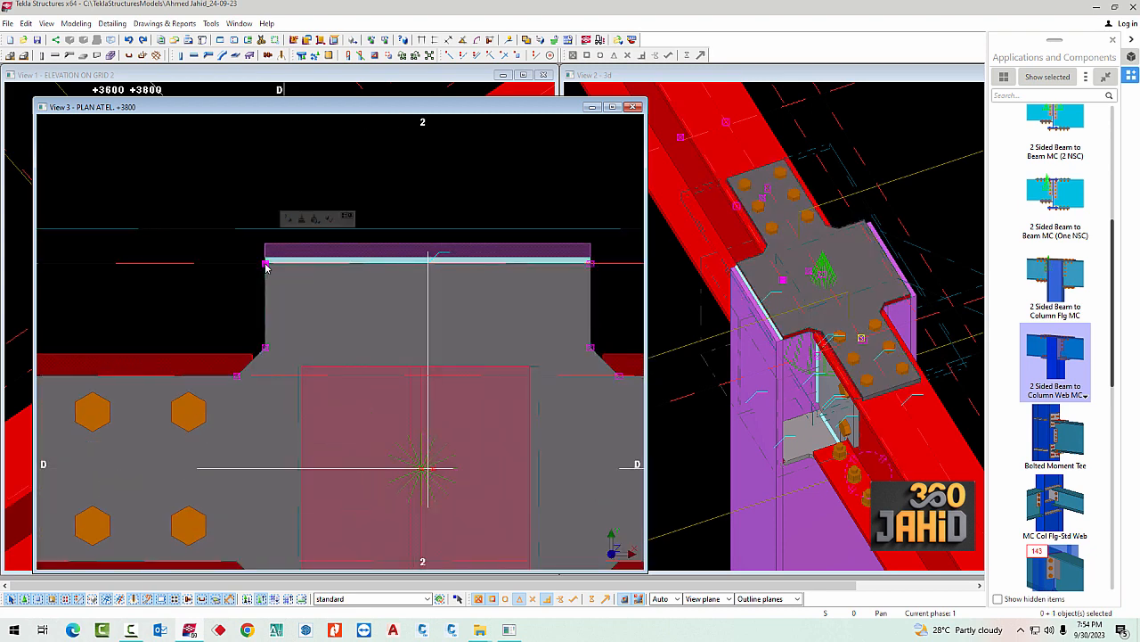
right_click(589, 266)
left_click(618, 316)
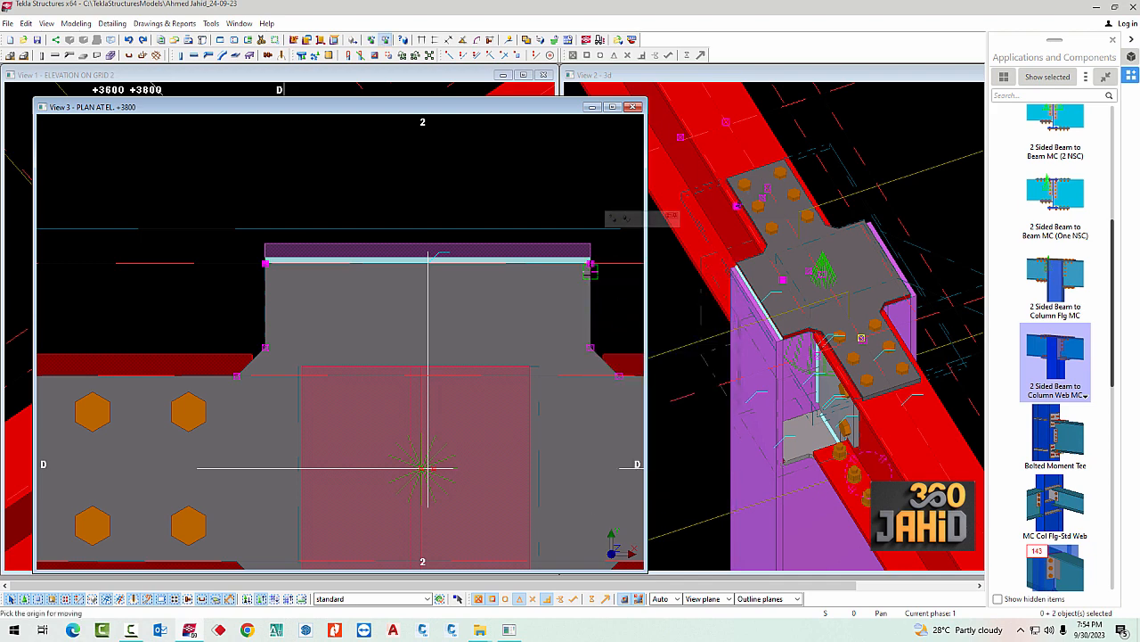
left_click(589, 242)
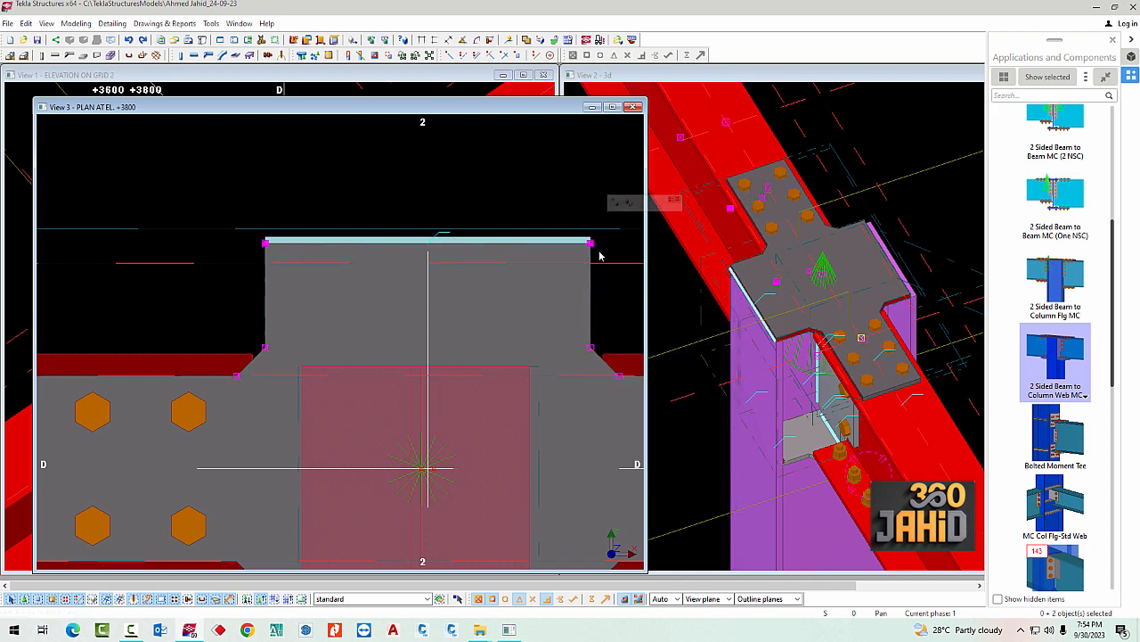
Move the two inner corner points of the cover plate's lower polygon cut outward to the opposite column flange's outer edge
scroll(759, 368, "down", 2)
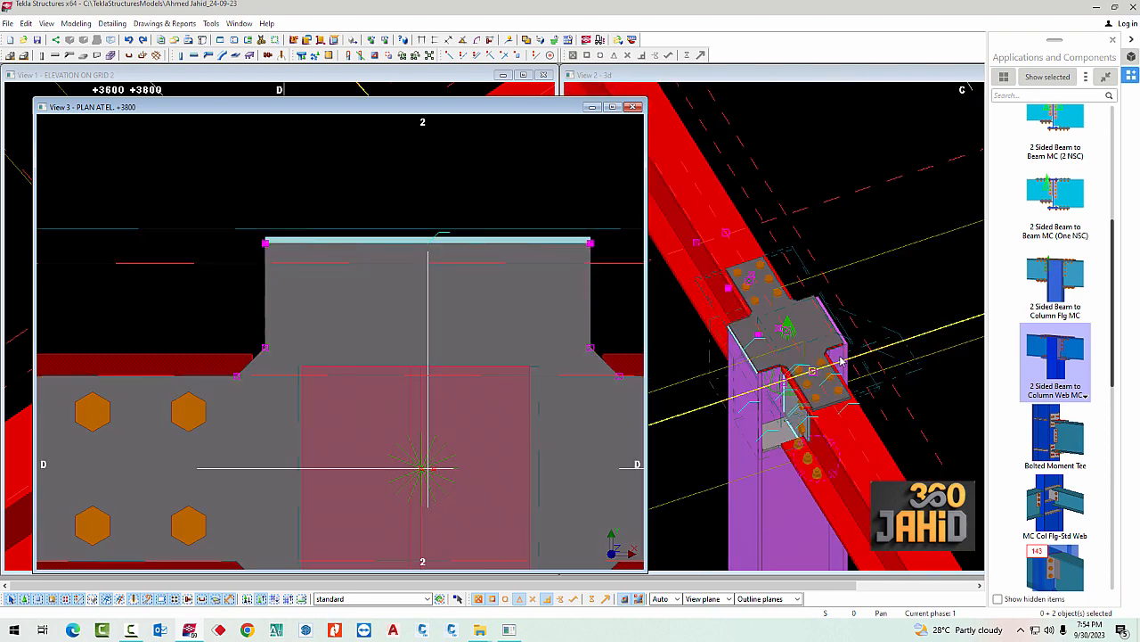
scroll(403, 357, "down", 2)
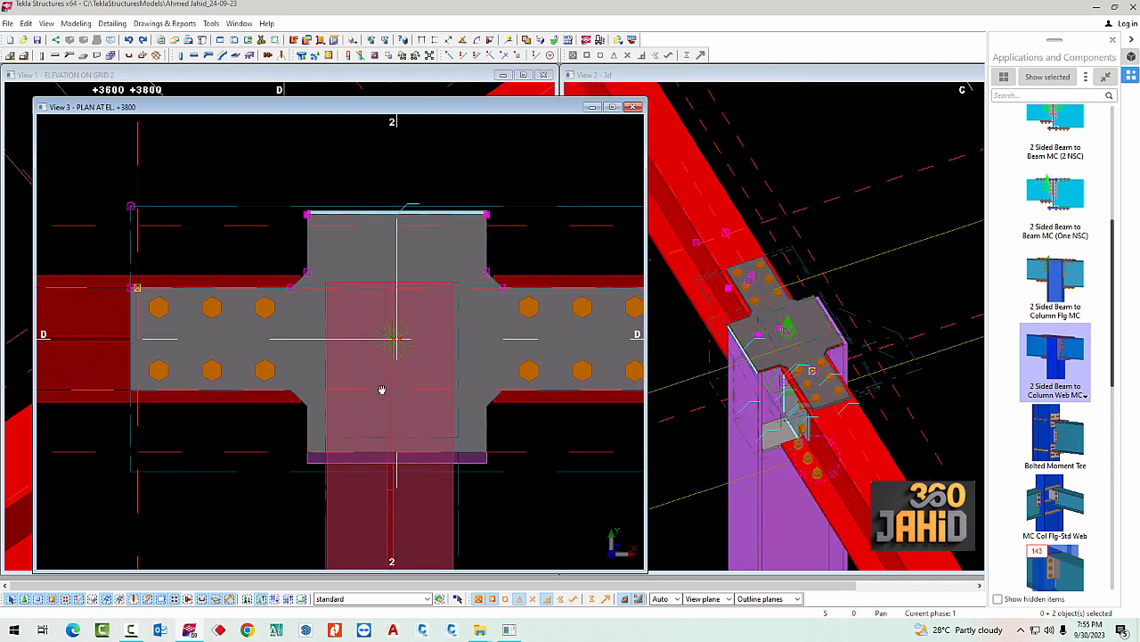
scroll(382, 390, "up", 3)
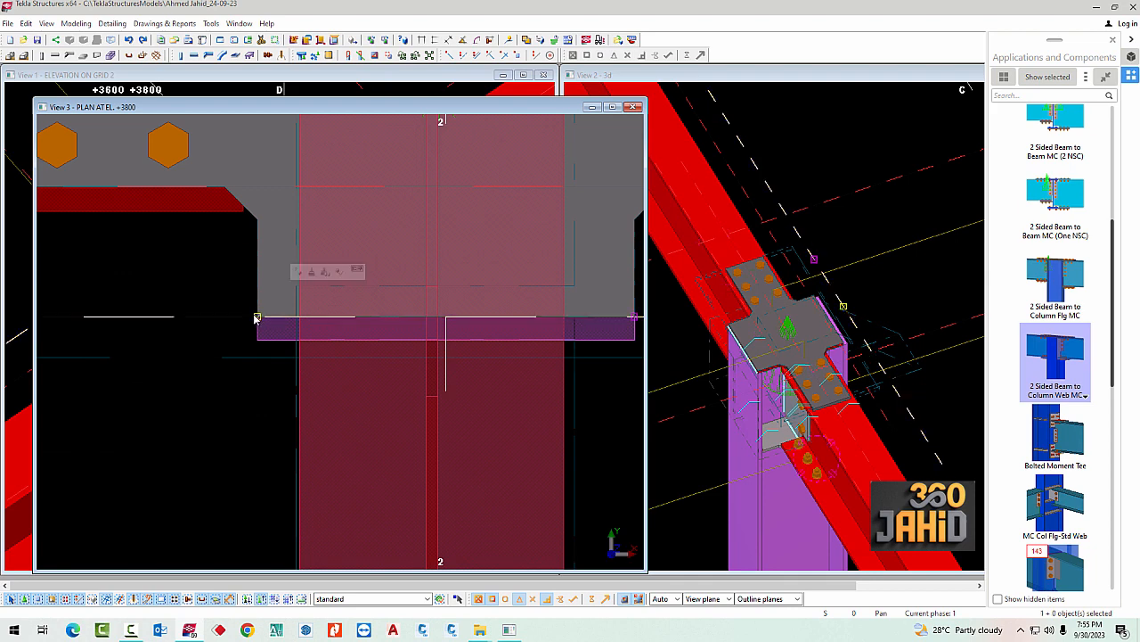
scroll(256, 318, "down", 4)
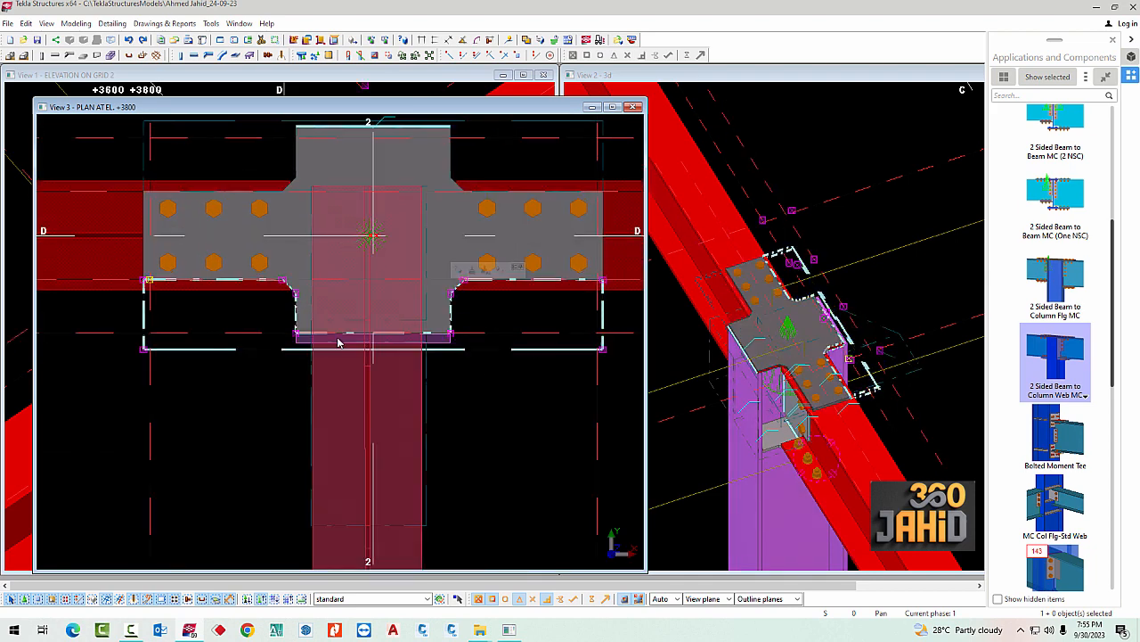
scroll(285, 343, "up", 3)
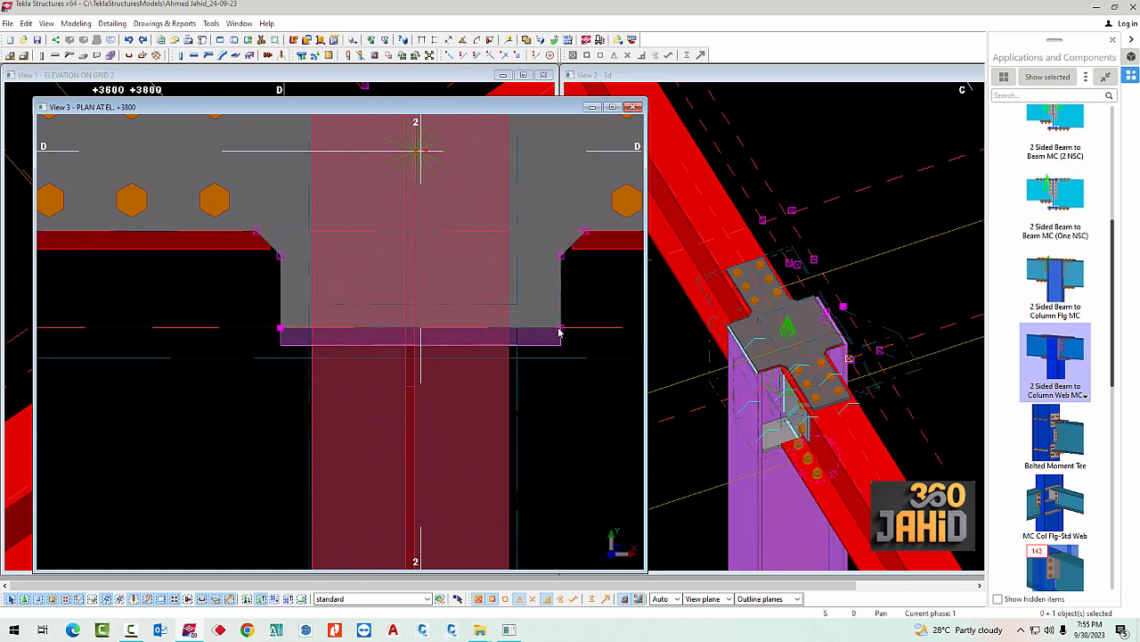
scroll(831, 348, "up", 5)
mouse_move(861, 342)
middle_mouse_down()
mouse_move(872, 345)
mouse_move(849, 356)
middle_mouse_up()
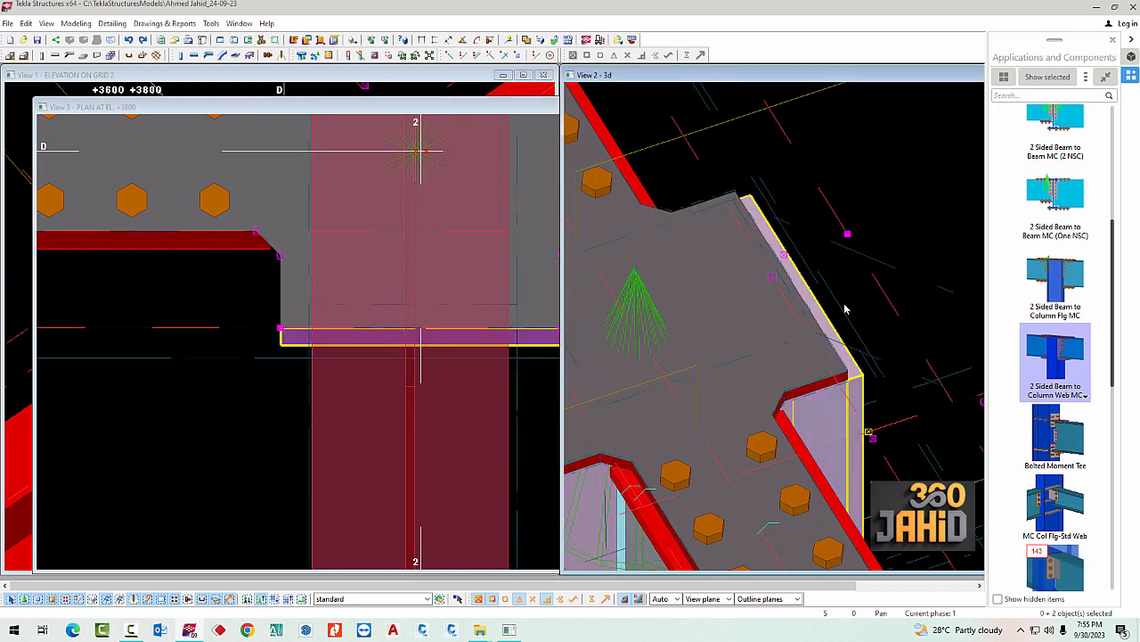
middle_click_drag(253, 350, 196, 351)
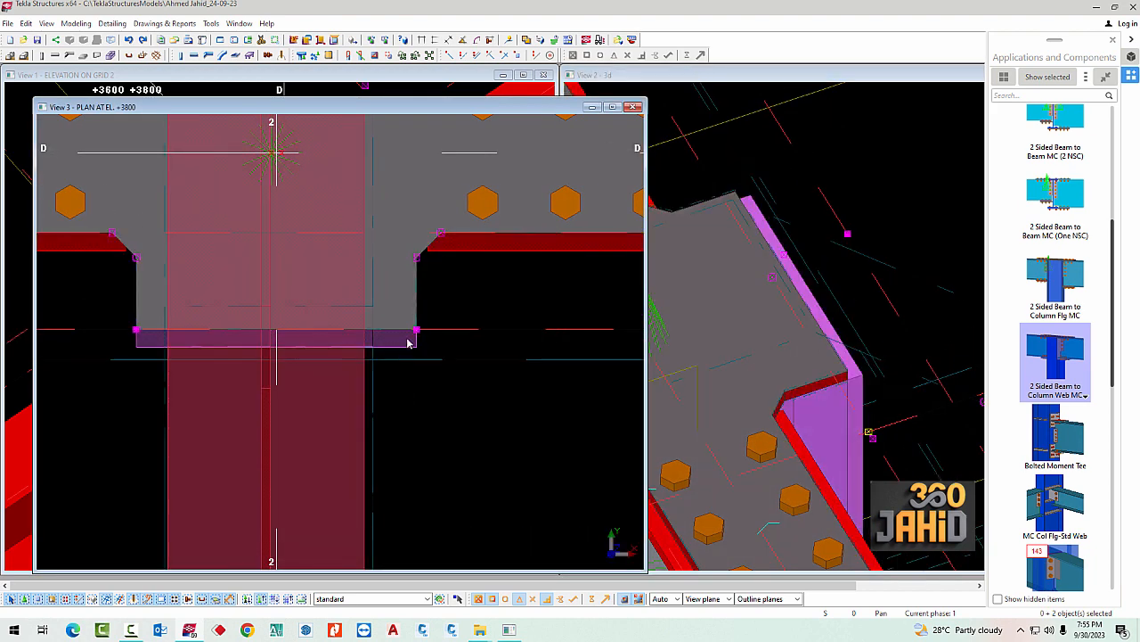
right_click(417, 332)
left_click(448, 382)
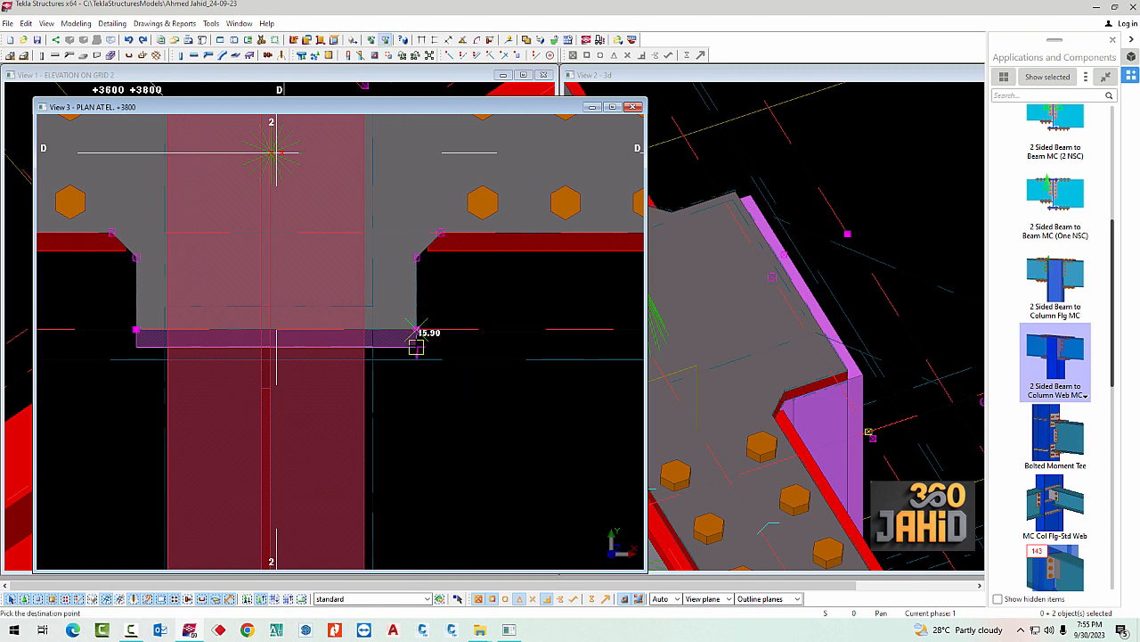
left_click(416, 348)
Inspect the extended cover plate's corners and edges against the column flanges from several angles in the 3D view
scroll(902, 431, "up", 5)
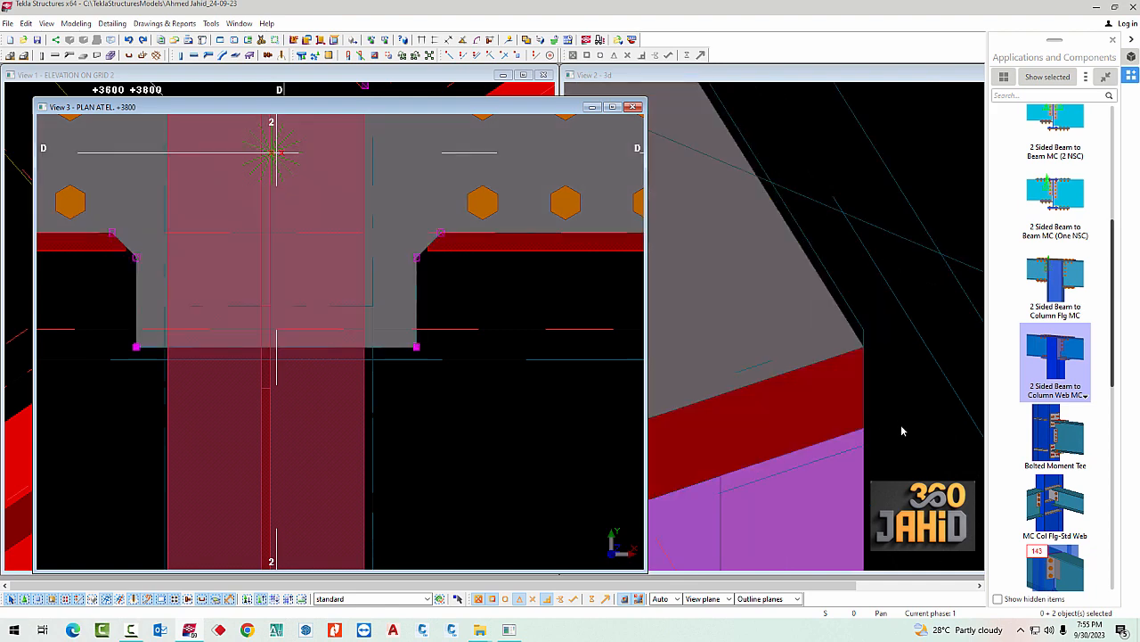
key("v")
left_click(853, 414)
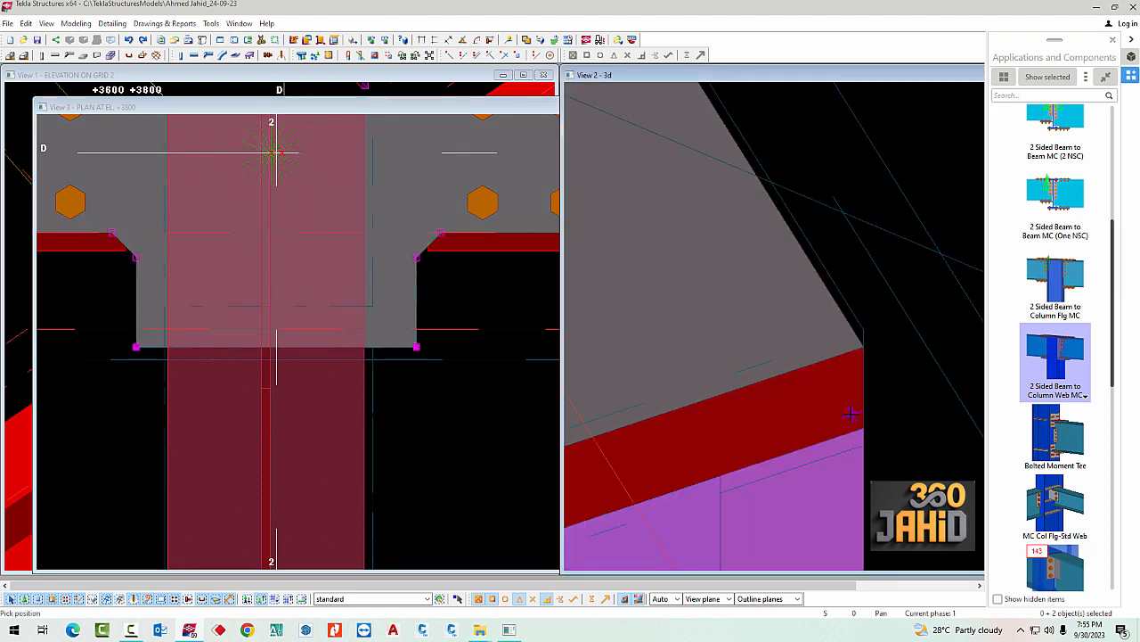
middle_click_drag(852, 414, 888, 415, "ctrl")
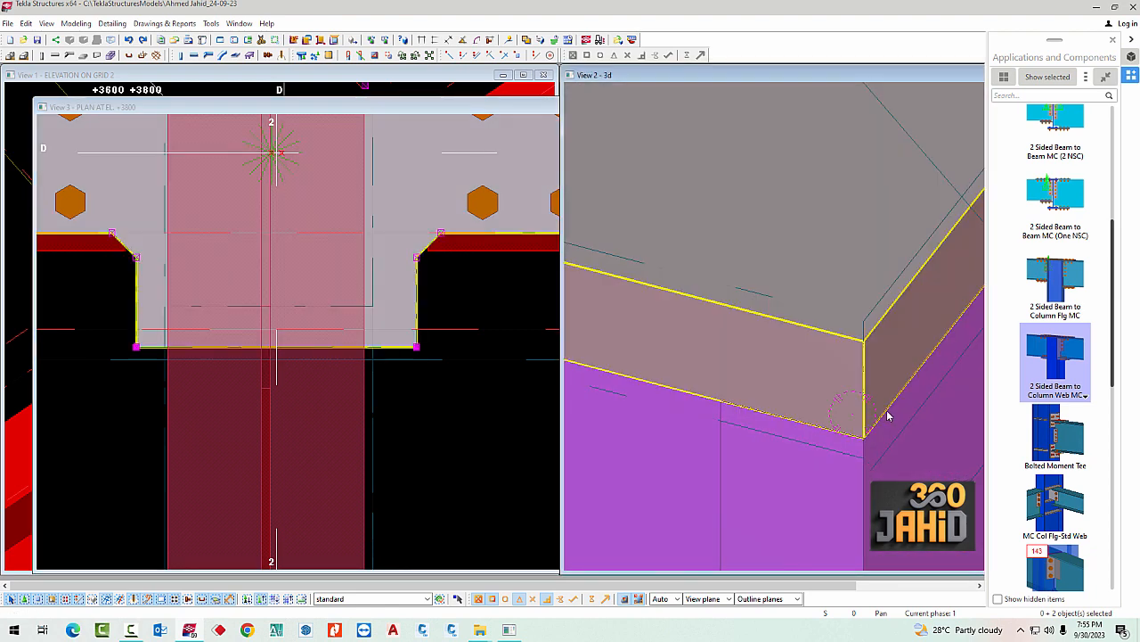
scroll(774, 412, "down", 10)
middle_click_drag(757, 418, 864, 372, "ctrl")
scroll(736, 453, "down", 2)
scroll(738, 469, "up", 1)
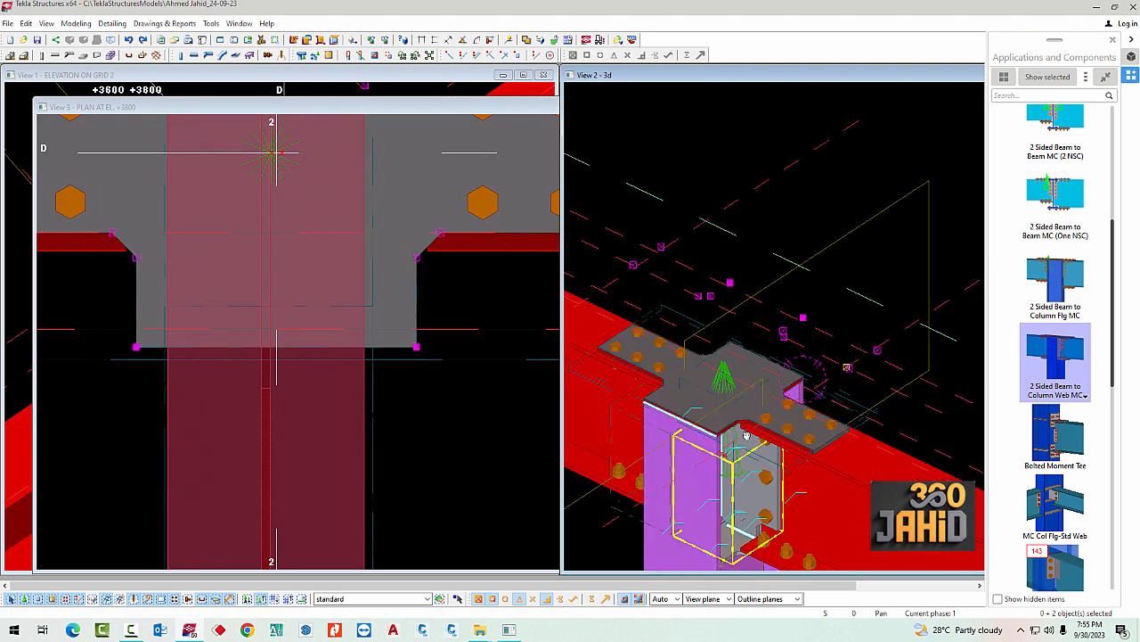
middle_click_drag(747, 437, 780, 318)
middle_click_drag(750, 417, 882, 347, "ctrl")
scroll(720, 415, "up", 2)
scroll(772, 409, "down", 2)
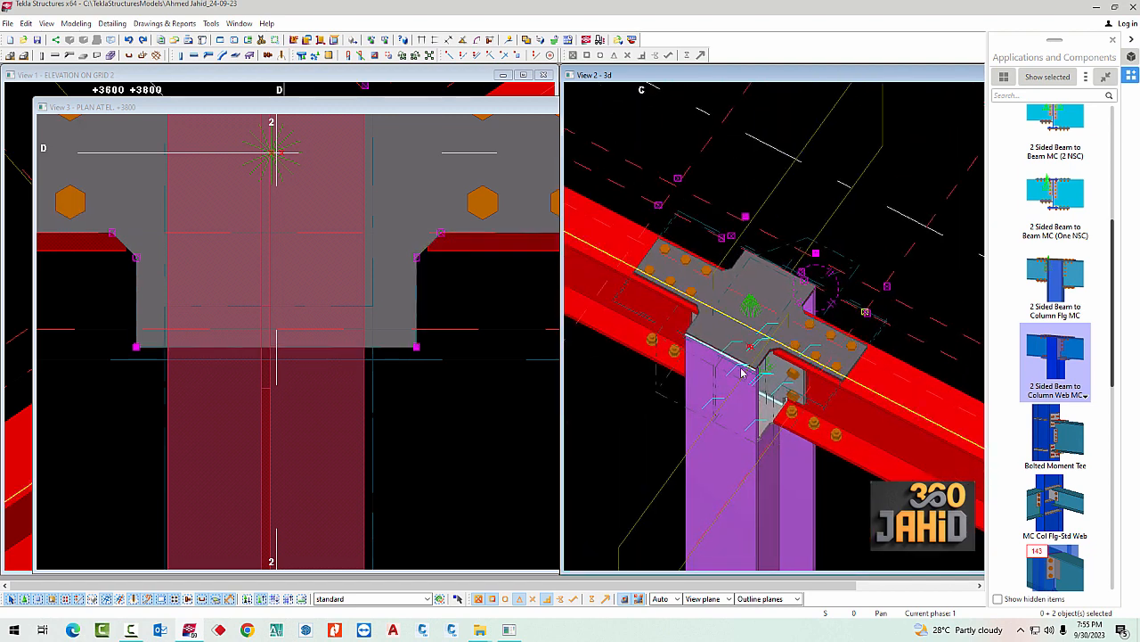
scroll(623, 337, "down", 2)
Delete the temporary construction lines around the cover plate in the plan view
scroll(367, 406, "down", 12)
middle_click_drag(410, 345, 405, 355)
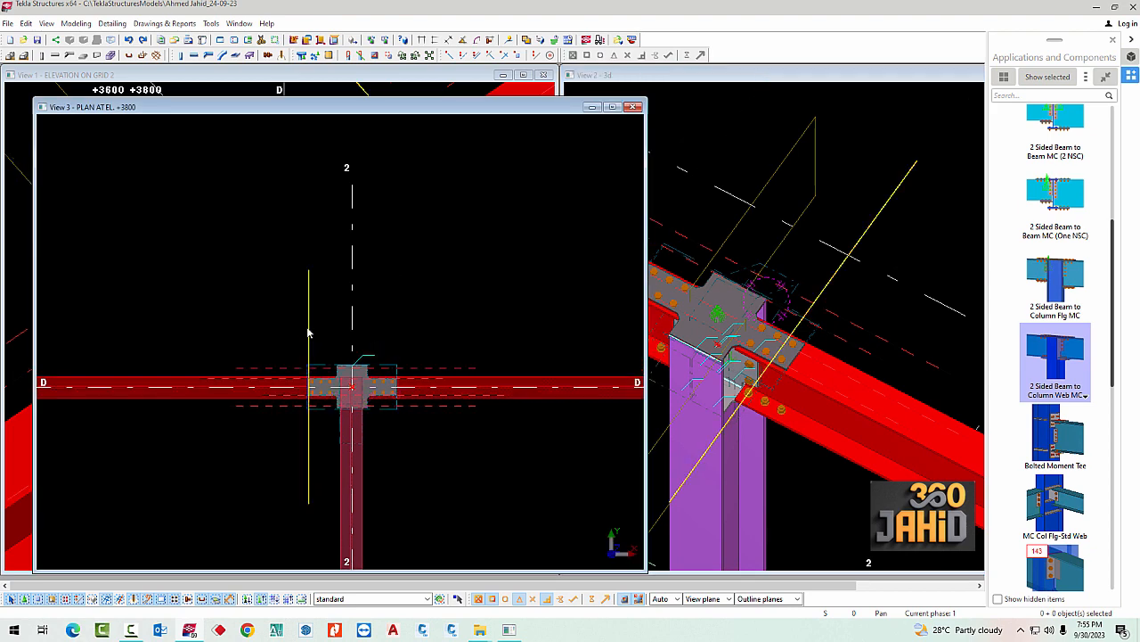
scroll(290, 373, "up", 1)
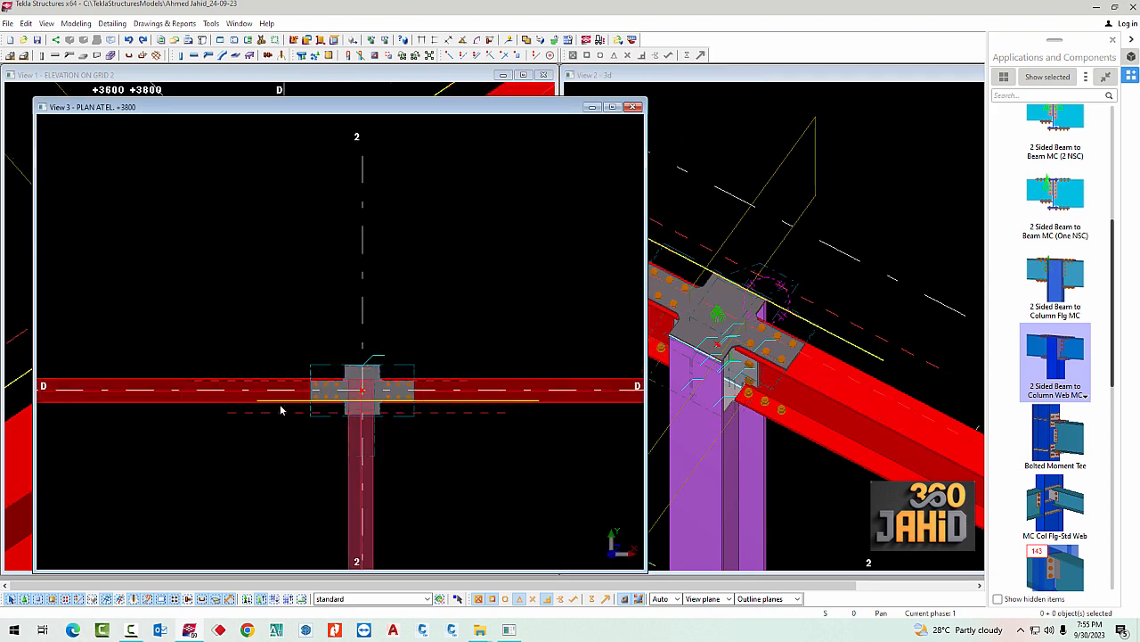
left_click(383, 411)
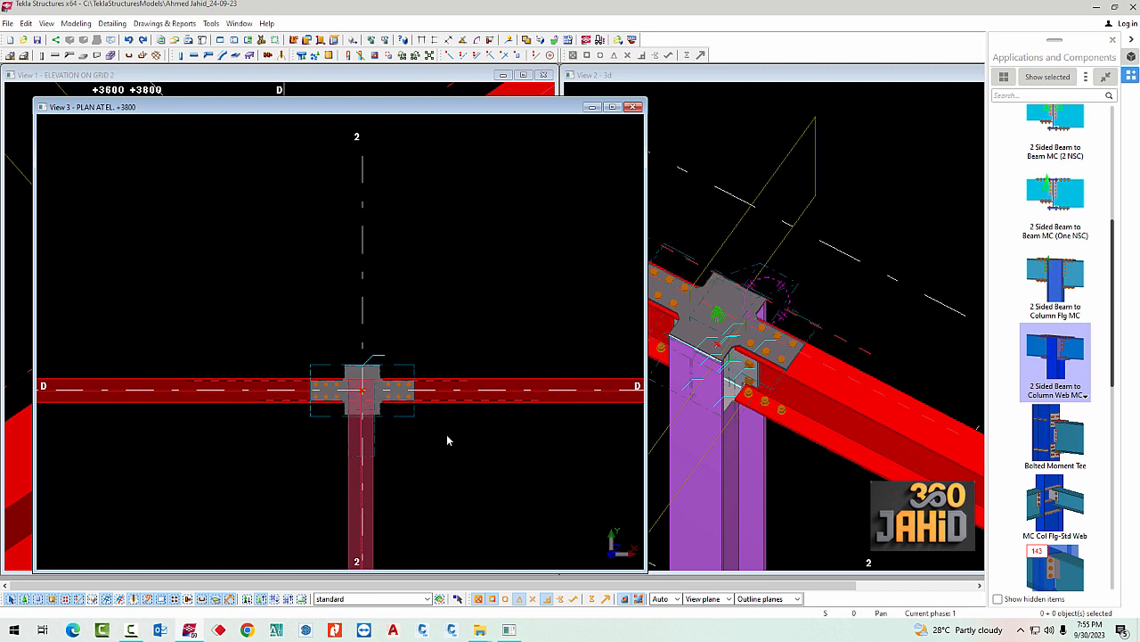